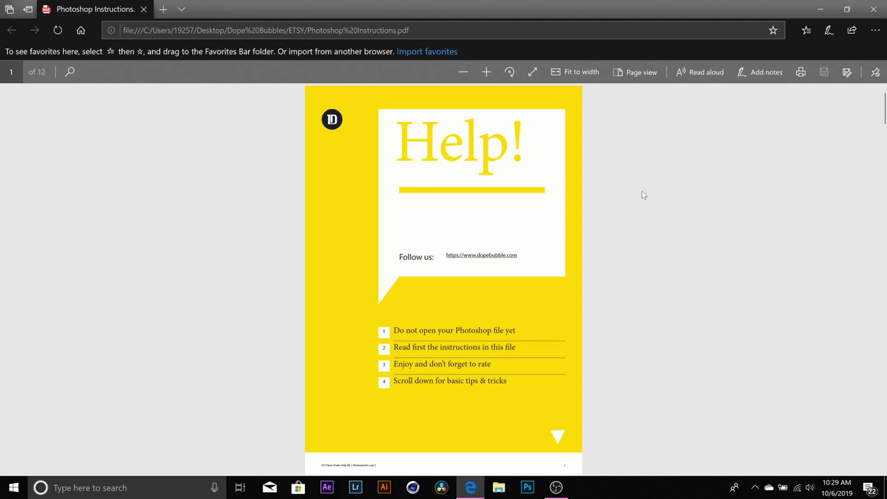
Step: Scroll the Photoshop help PDF in Edge to the Instructions page with the image links
scroll(444, 233, "down", 12)
scroll(445, 230, "up", 1)
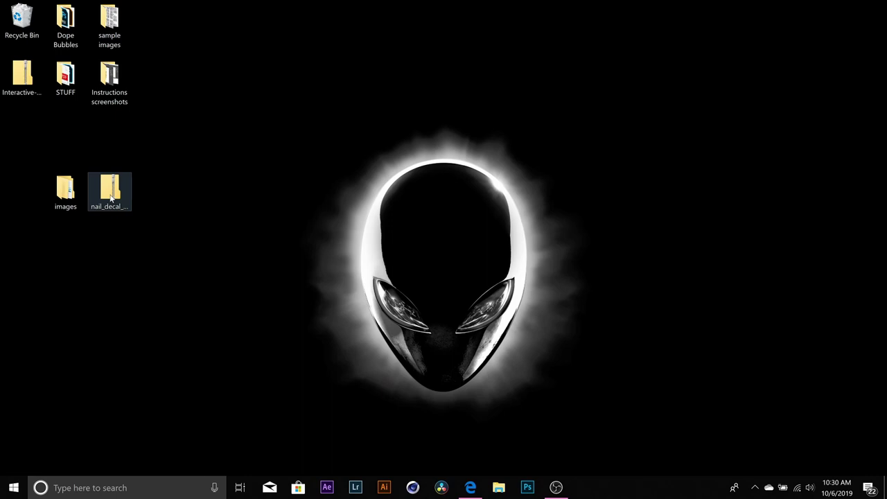
Step: Copy nail_decal_Temps.zip and paste a master duplicate of it onto the desktop
right_click(111, 198)
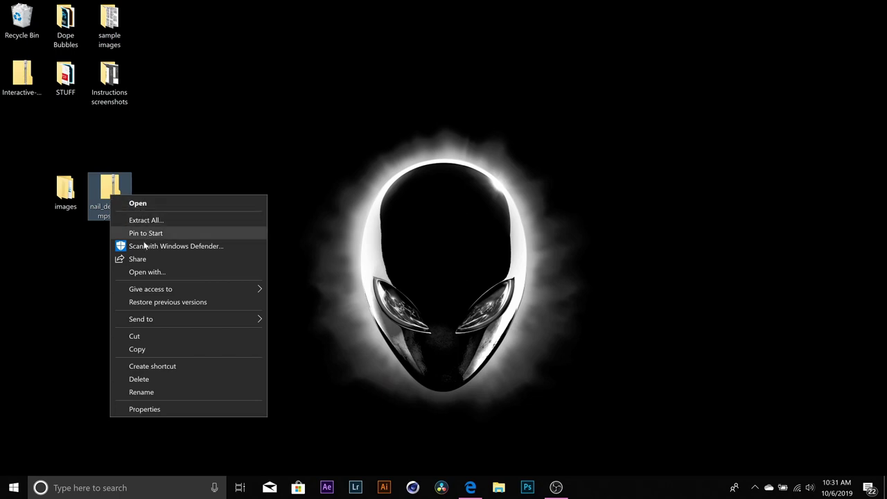
left_click(159, 350)
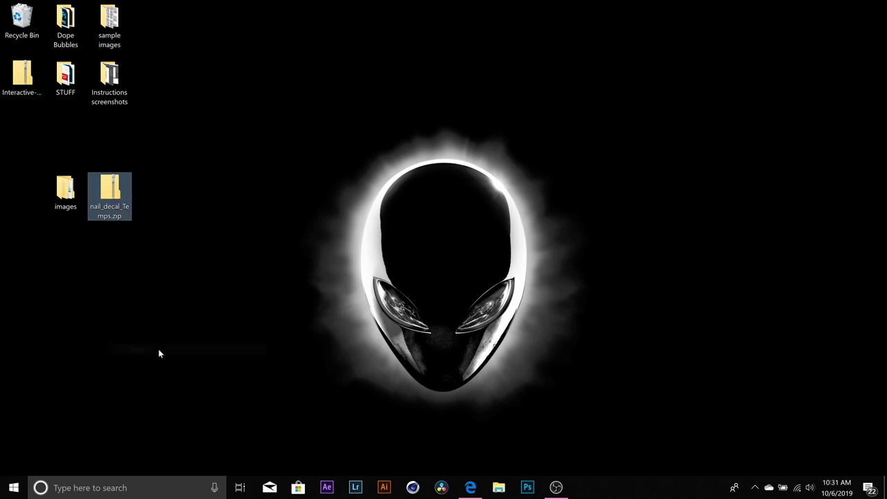
right_click(168, 273)
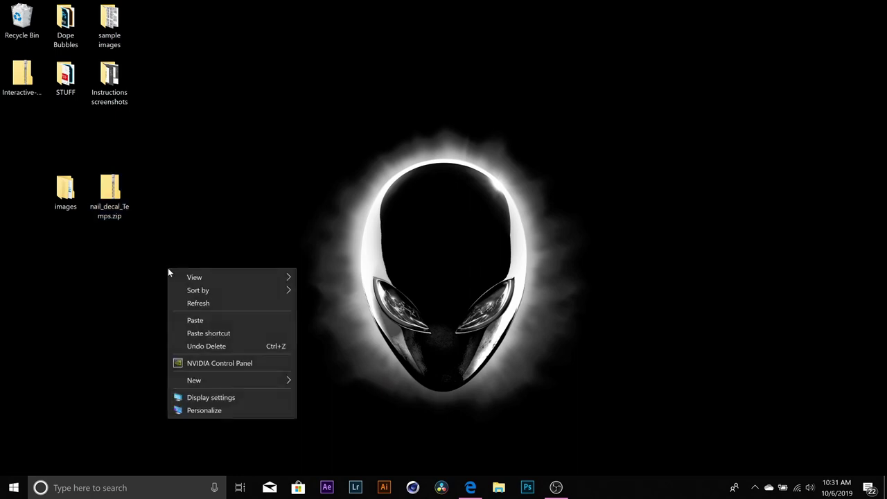
left_click(205, 321)
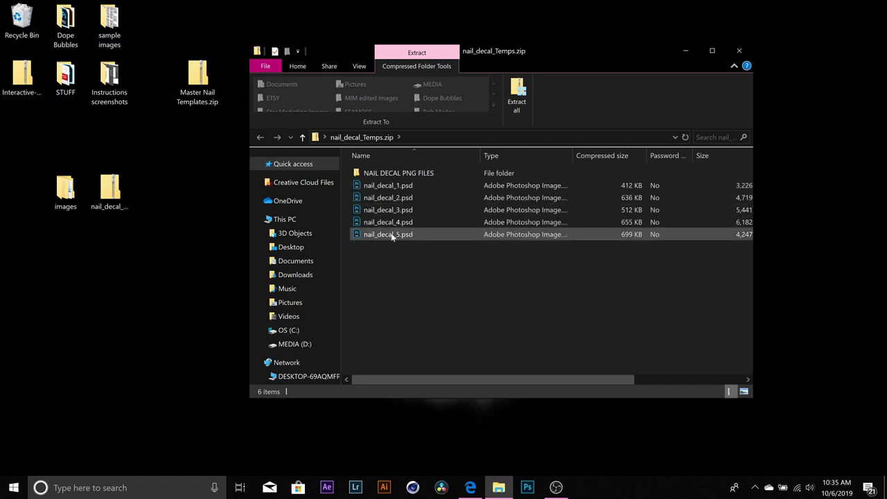
Step: Open nail_decal_1.psd from the nail_decal_Temps zip in Photoshop
right_click(389, 189)
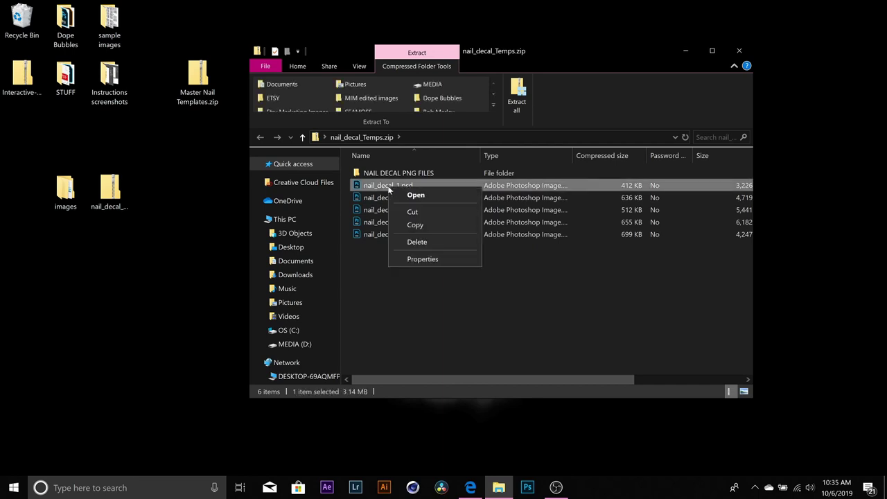
left_click(406, 194)
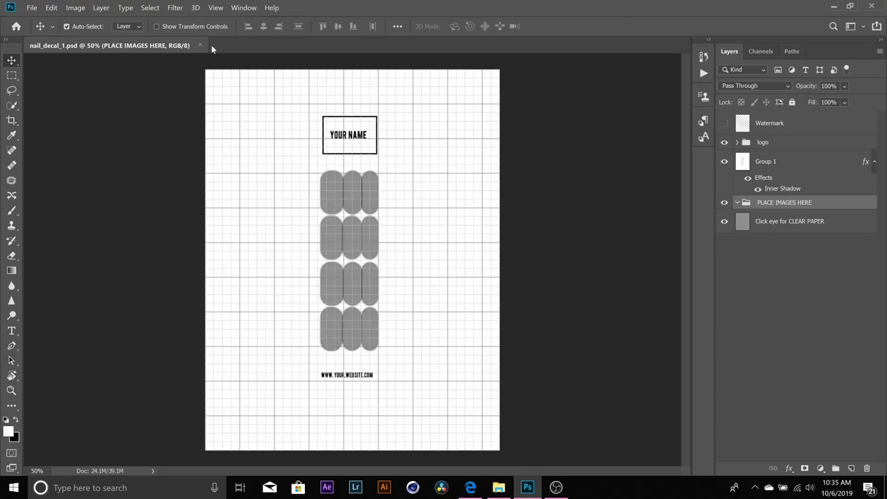
Step: Turn off View > Extras to hide the grid on the nail decal template
left_click(216, 8)
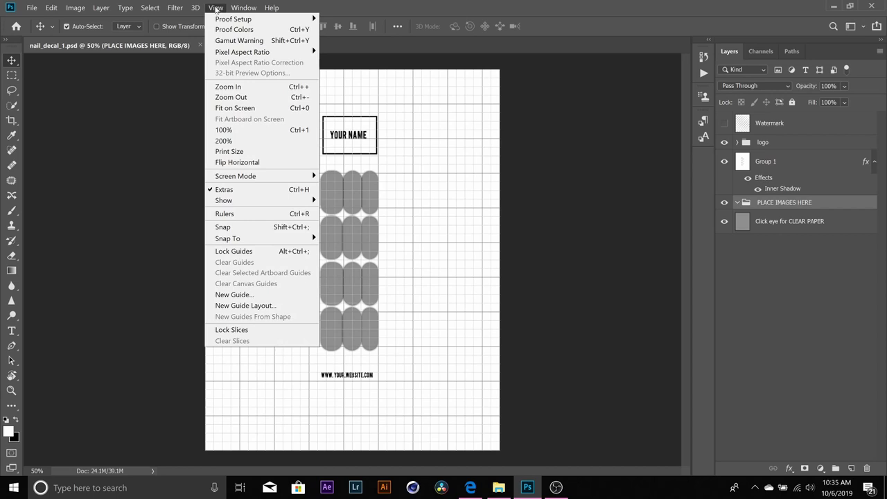
left_click(220, 191)
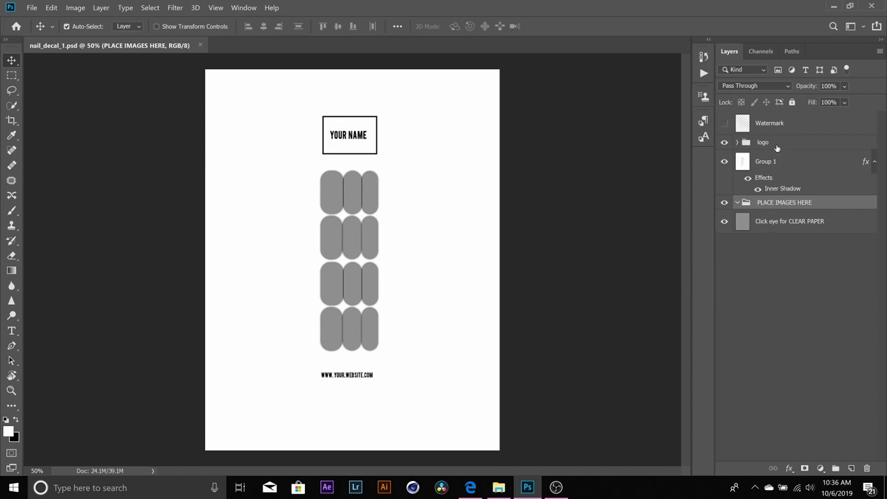
Step: Place the Bob Marley microphone photo from images > Bob Marley as an embedded layer
left_click(32, 8)
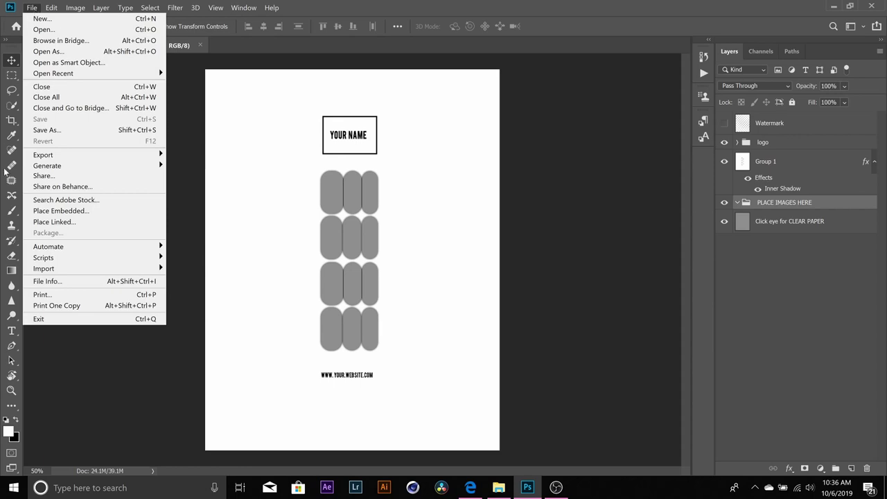
left_click(89, 215)
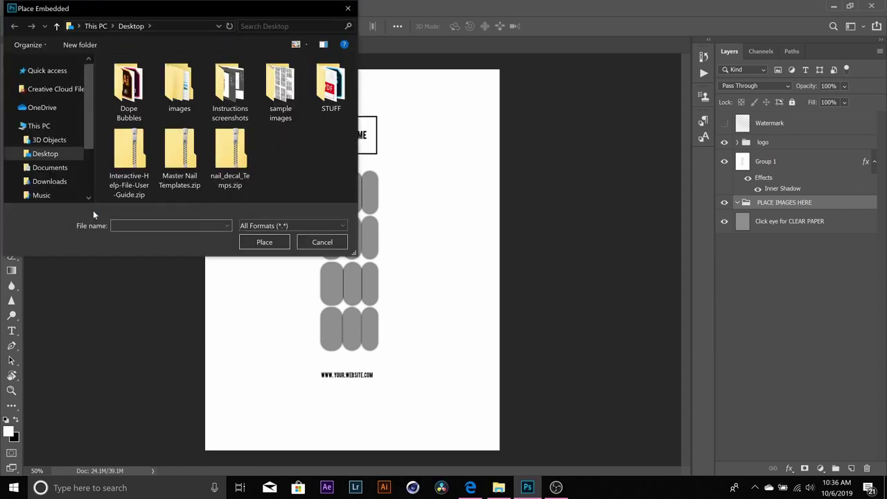
double_click(181, 97)
double_click(181, 116)
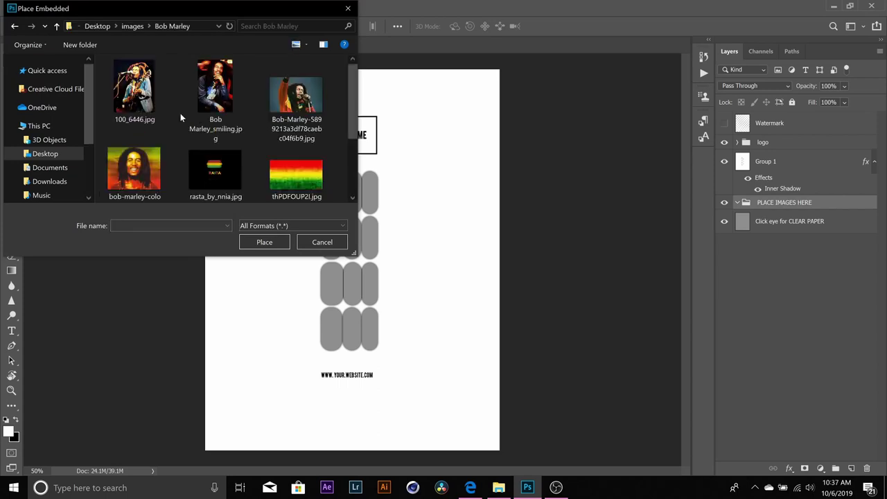
left_click(293, 108)
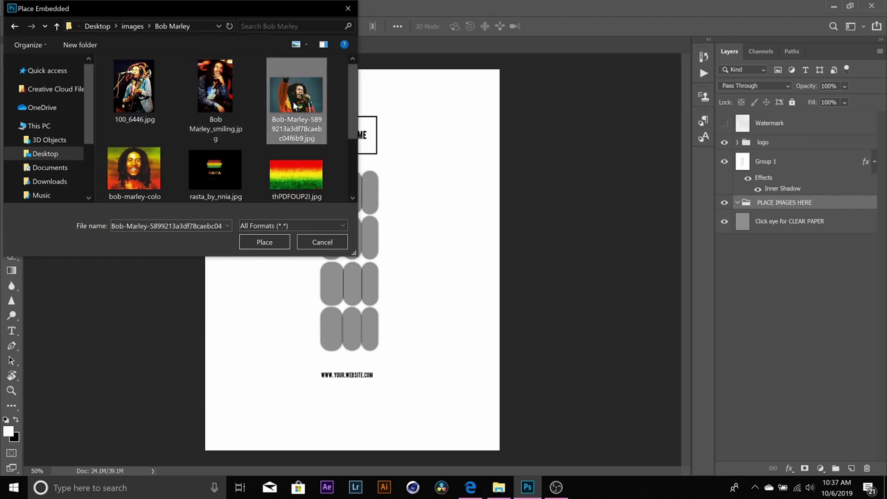
left_click(262, 243)
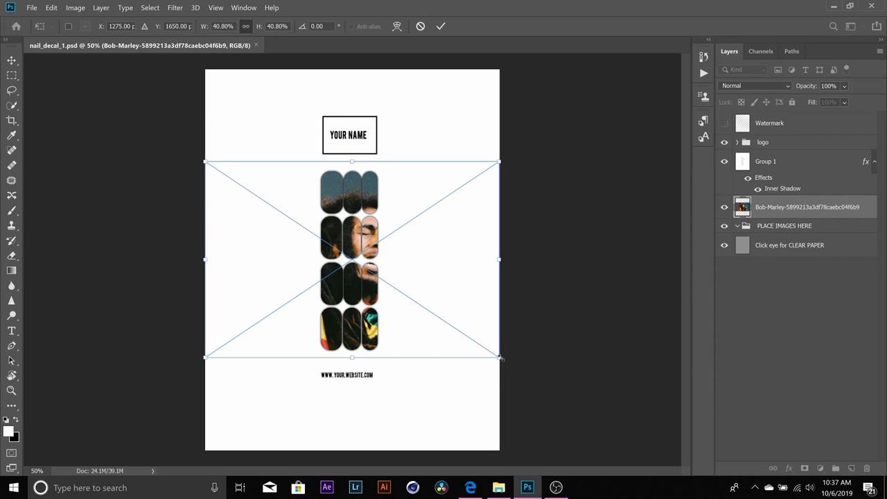
Step: Scale the Bob Marley photo down, then narrow both sides to fit the top-left nail
left_click_drag(500, 358, 363, 213)
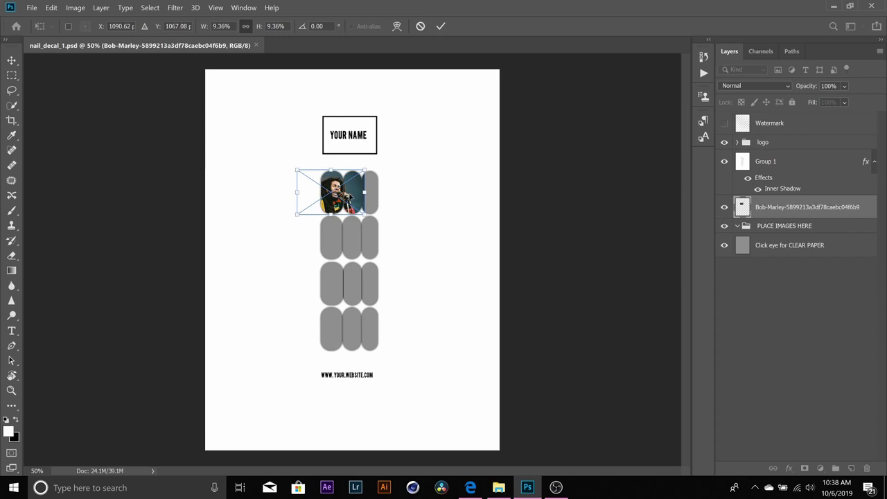
key("Return")
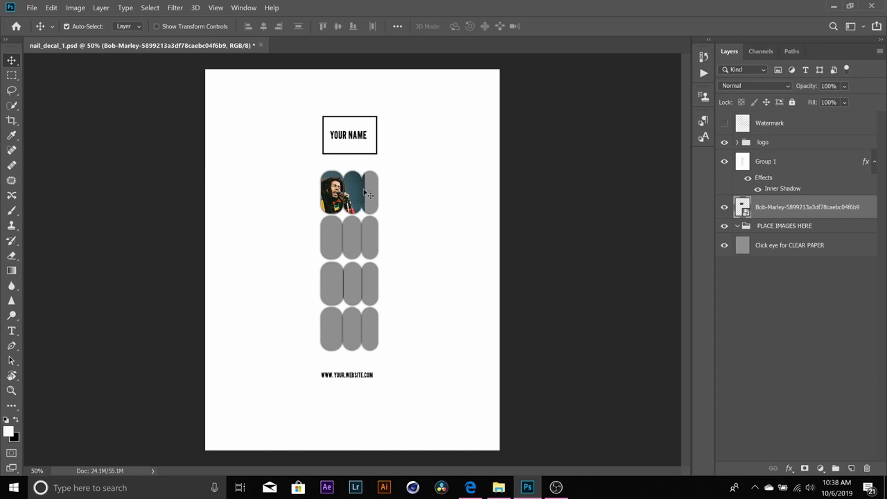
key("ctrl+t")
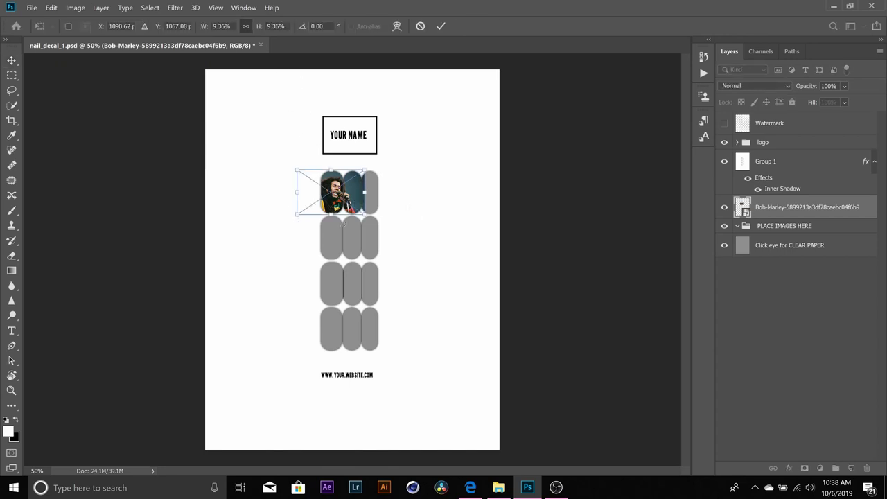
left_click_drag(364, 192, 355, 192)
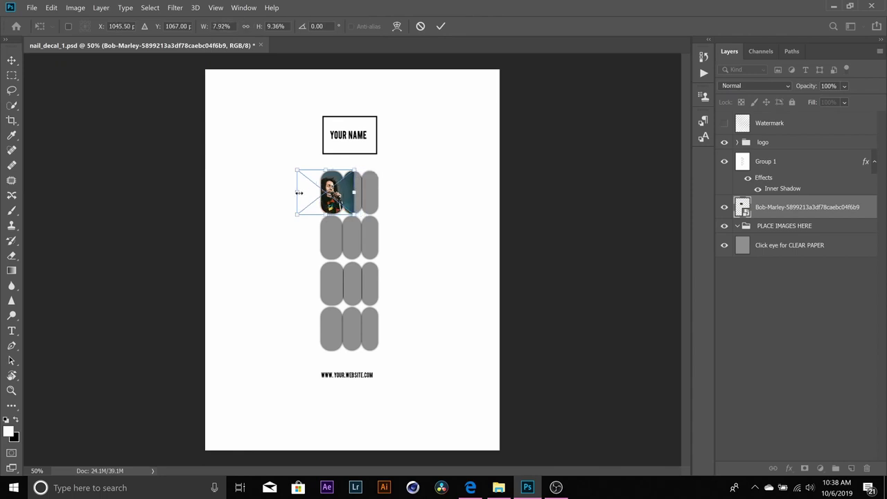
left_click_drag(297, 192, 311, 194)
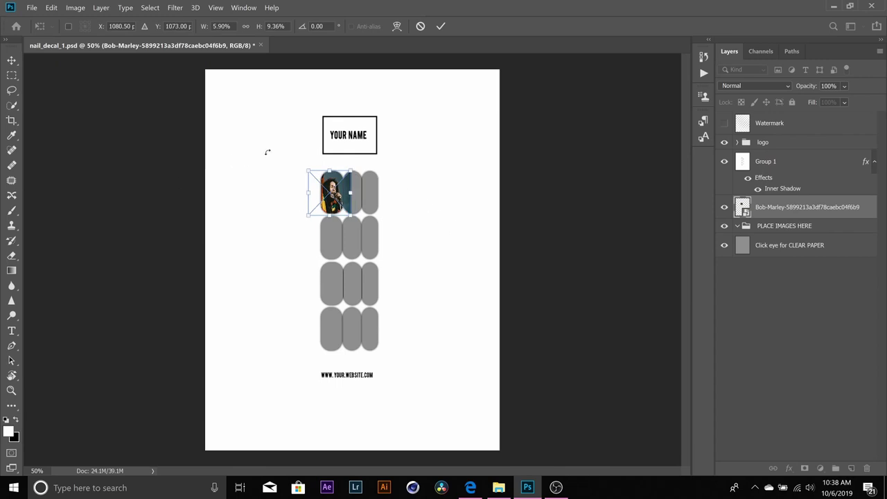
double_click(341, 188)
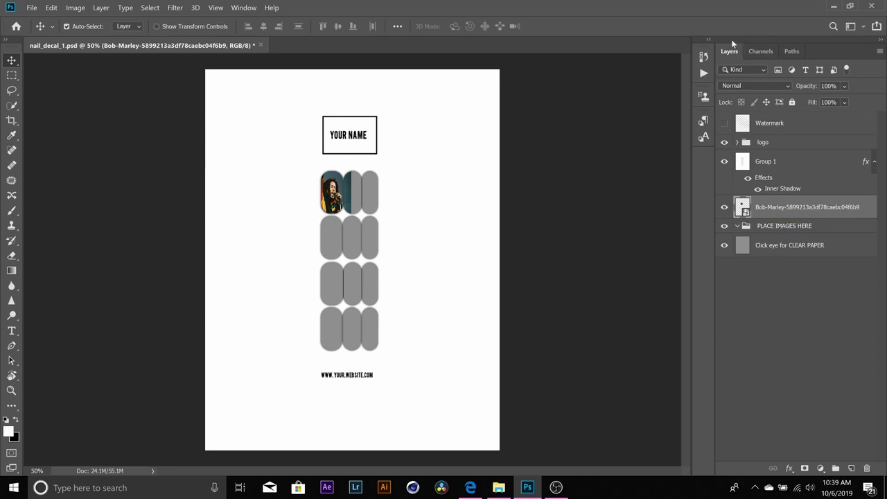
Step: Rename the Bob Marley layer to '1' and drag it into the PLACE IMAGES HERE group
double_click(813, 207)
type("1")
key("Return")
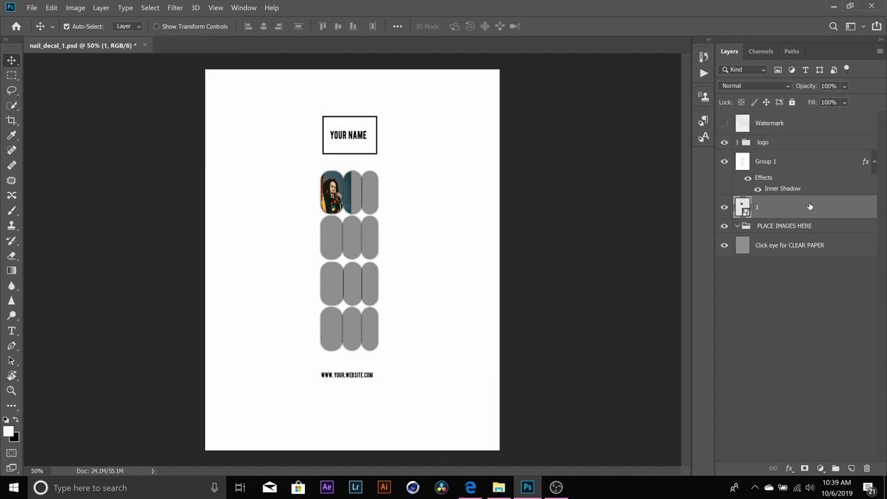
left_click_drag(811, 206, 809, 228)
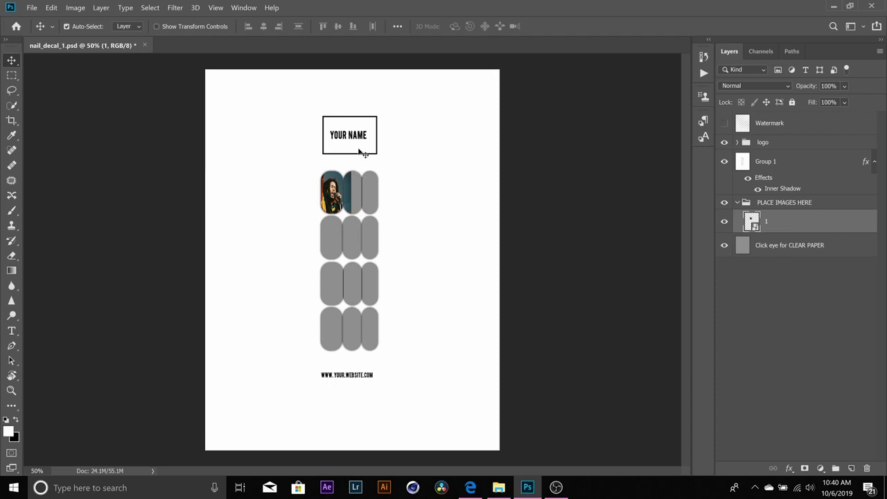
Step: Rasterize layer 1, delete the photo overflow on the second nail, and deselect
right_click(784, 223)
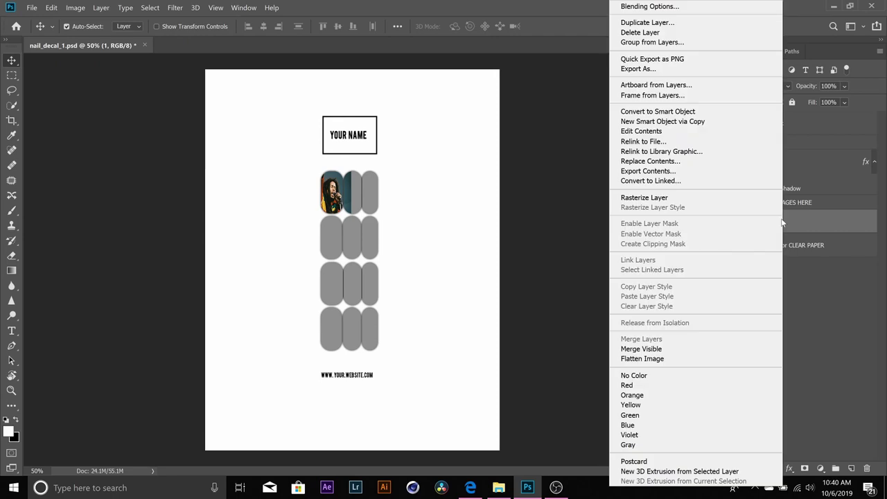
left_click(680, 198)
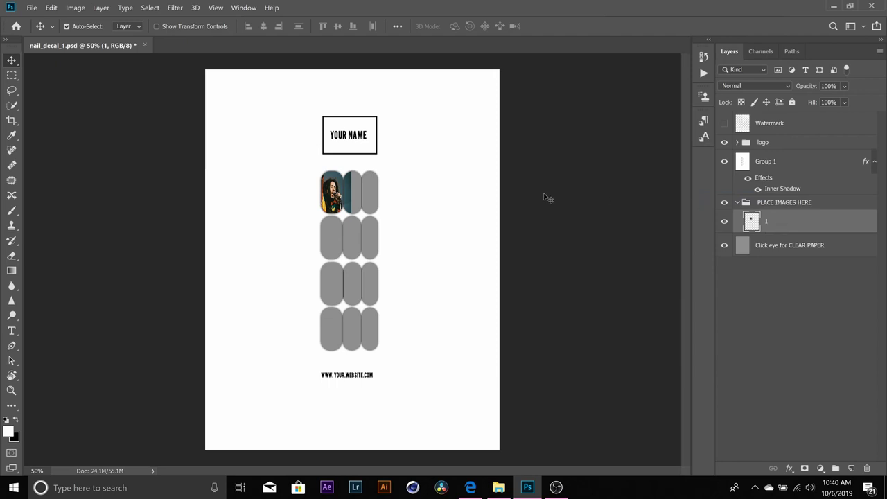
left_click(15, 78)
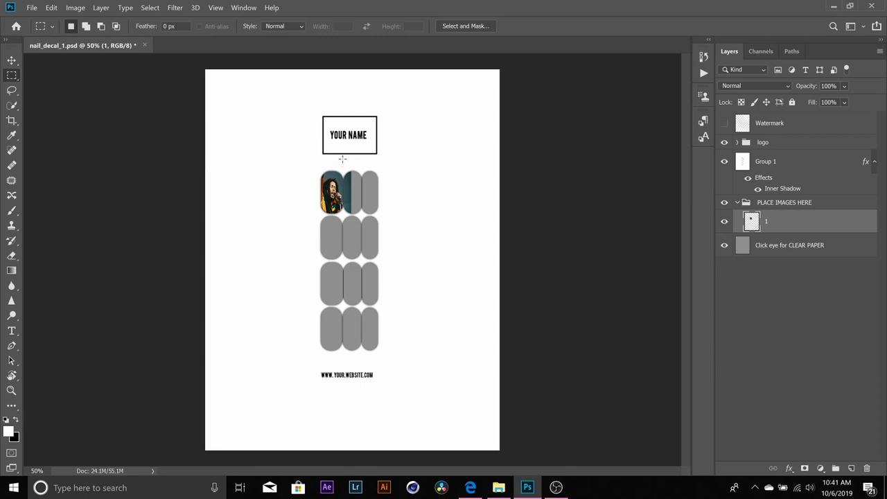
left_click_drag(342, 159, 364, 219)
left_click(364, 219)
key("Delete")
left_click(148, 12)
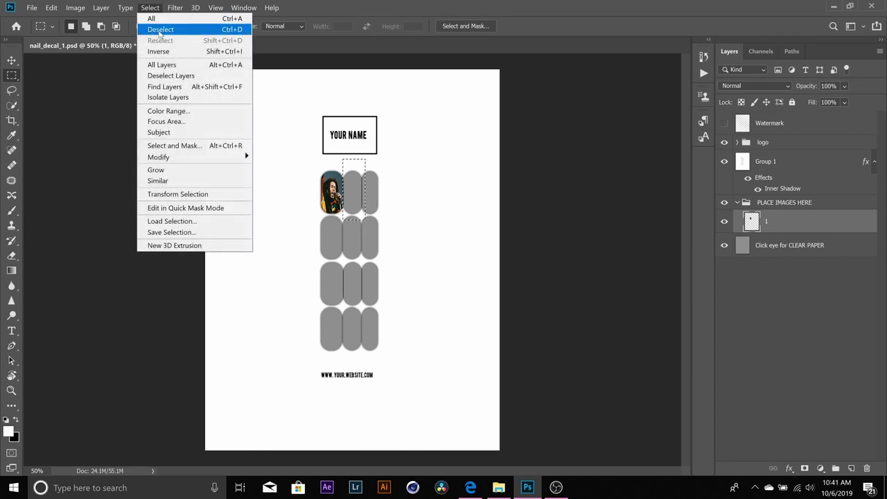
left_click(160, 30)
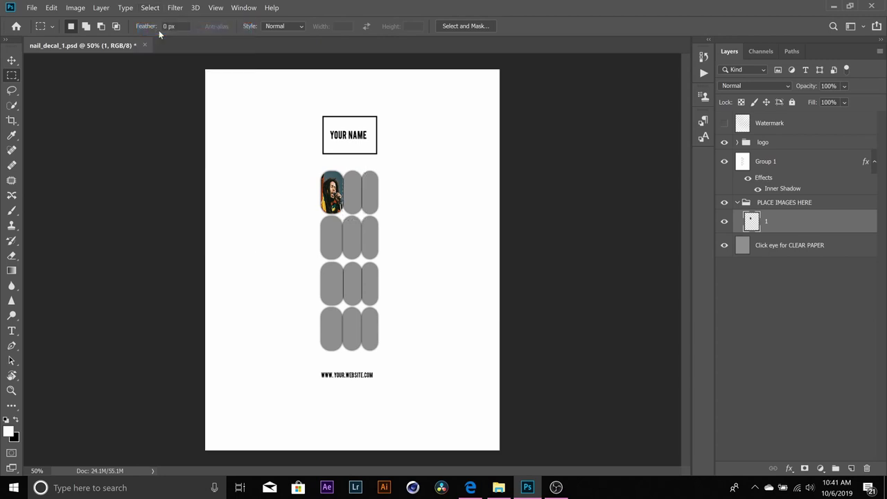
key("z")
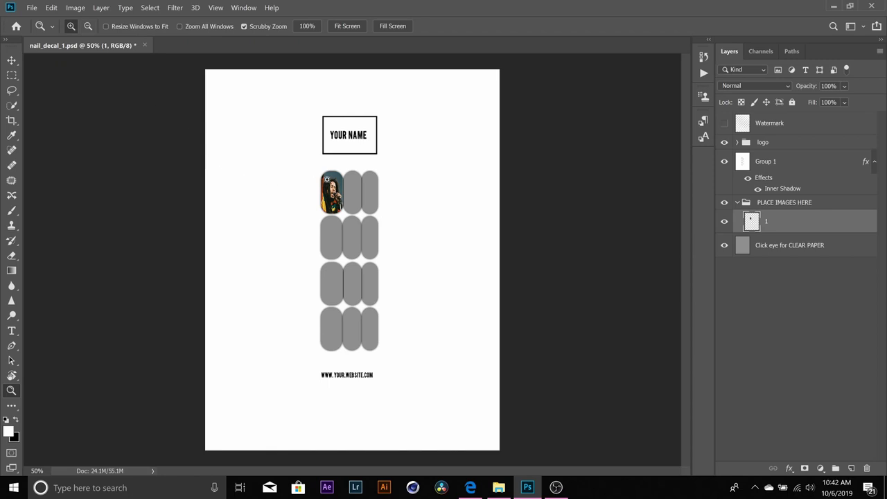
Step: Zoom in on the first nail, nudge layer 1 right with the Move tool, then zoom back out
left_click(331, 191)
left_click(330, 191)
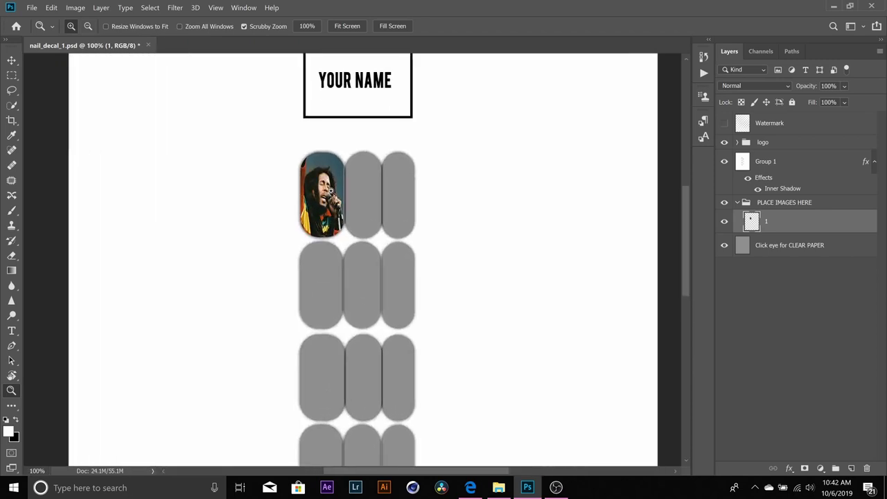
left_click(330, 192)
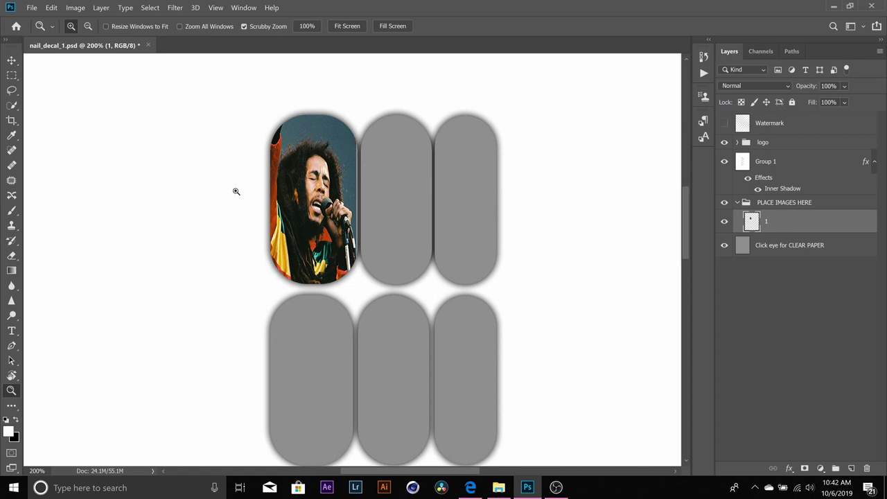
left_click(11, 60)
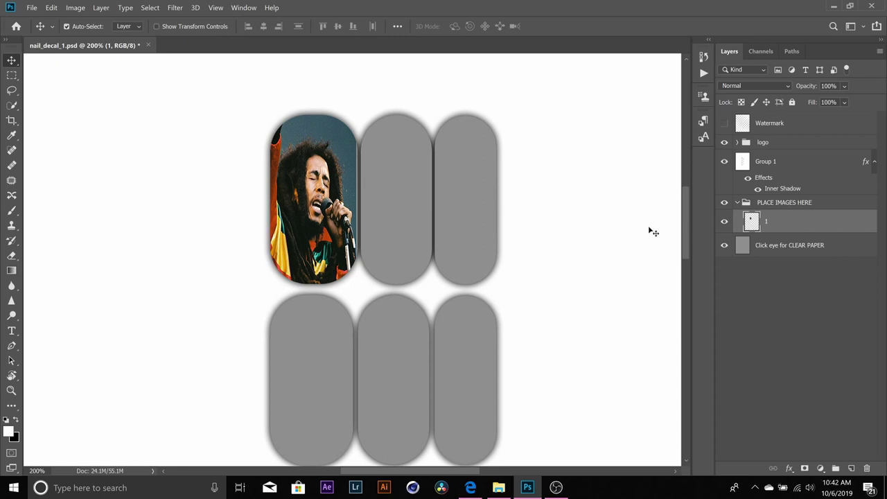
key("Right")
key("Right")
key("Right")
key("Right")
key("Right")
key("Right")
key("Right")
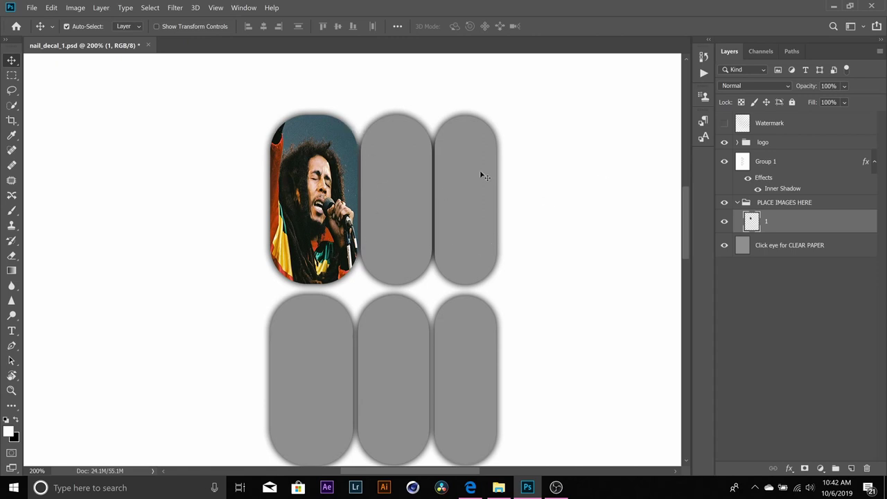
key("z")
left_click(245, 242, "alt")
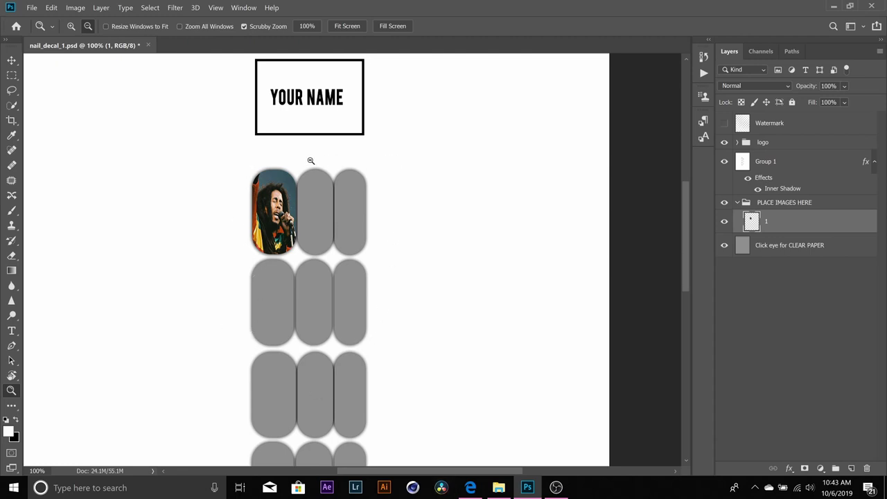
scroll(451, 175, "down", 1)
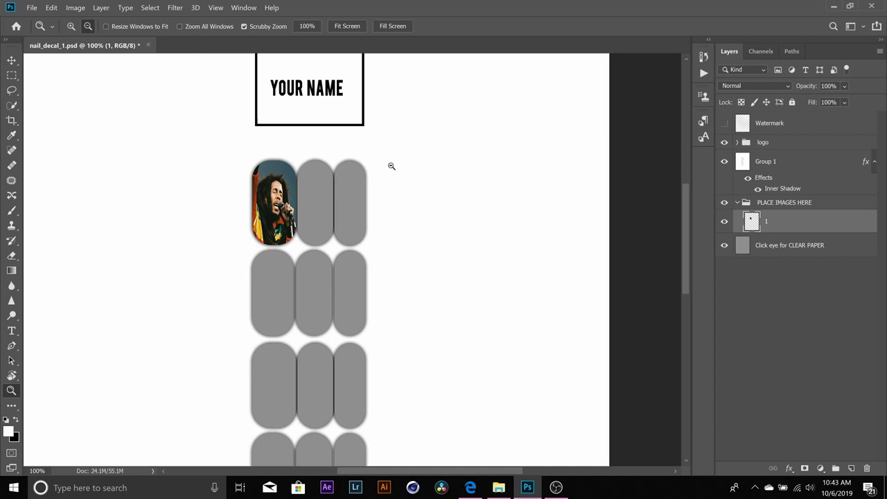
scroll(392, 166, "down", 5)
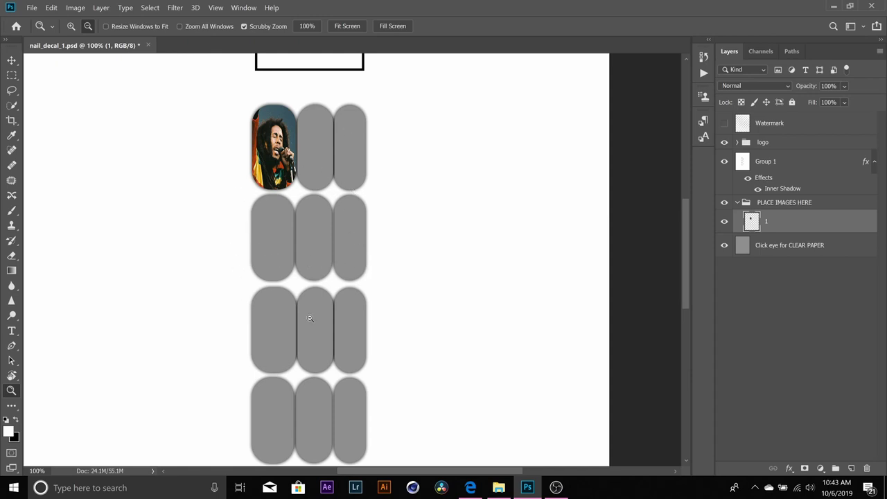
Step: Place rasta_by_nnia.jpg into the sheet as an embedded image
left_click(31, 7)
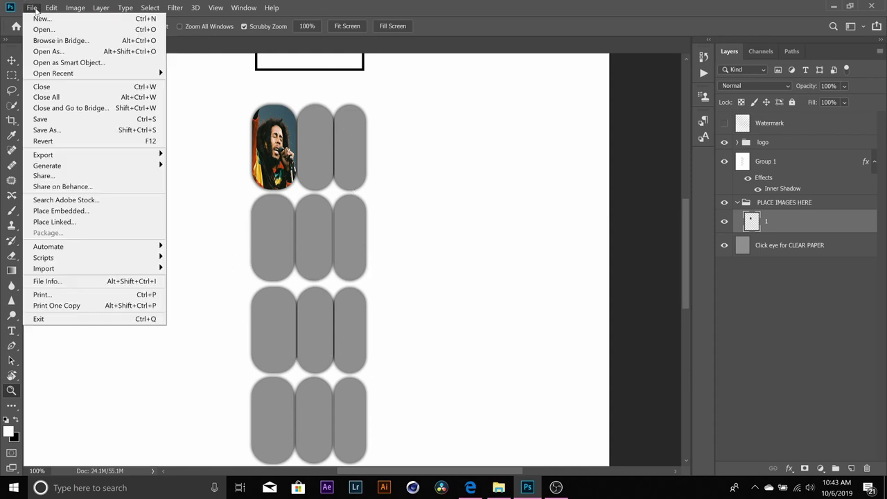
left_click(64, 209)
double_click(215, 173)
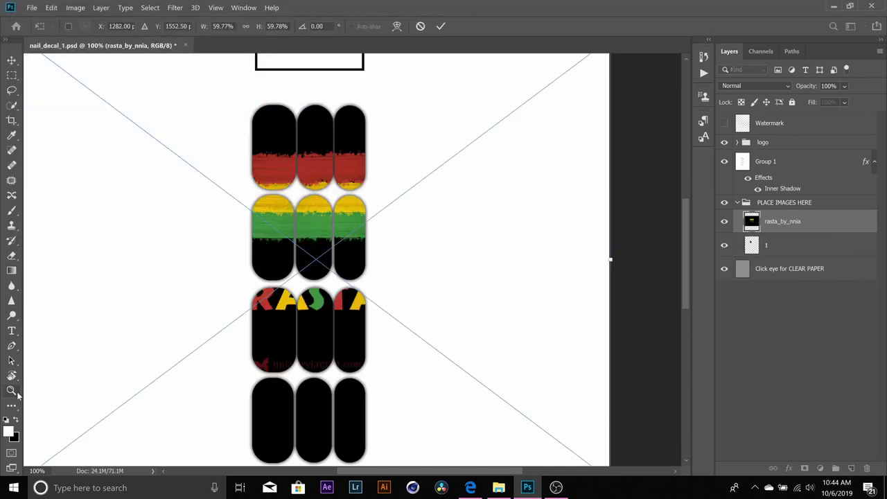
key("Return")
Step: Zoom out and scale the rasta image down onto the top row of nails
double_click(256, 299)
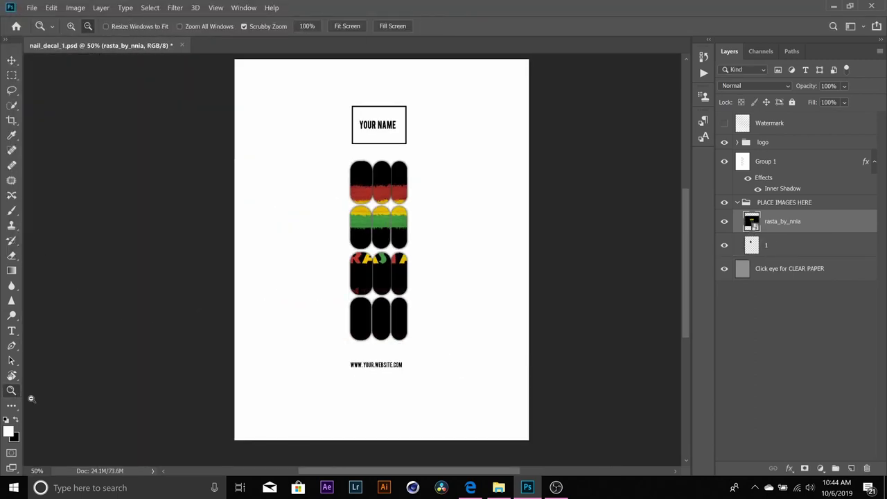
left_click(14, 61)
key("ctrl+t")
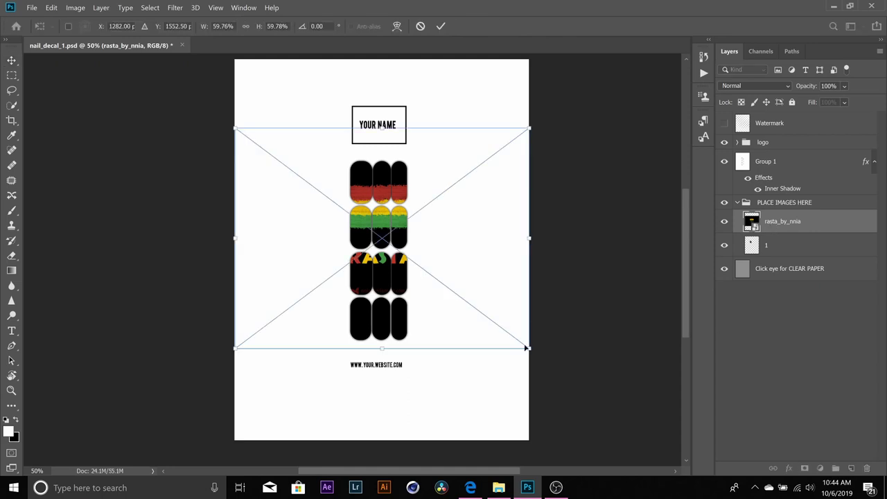
left_click_drag(527, 350, 384, 213)
Step: Narrow the rasta image over the middle nail, then erase its spill onto the third nail
mouse_move(391, 182)
left_mouse_down()
mouse_move(402, 173)
mouse_move(401, 184)
mouse_move(385, 187)
mouse_move(403, 215)
mouse_move(386, 174)
left_mouse_up()
key("Return")
key("m")
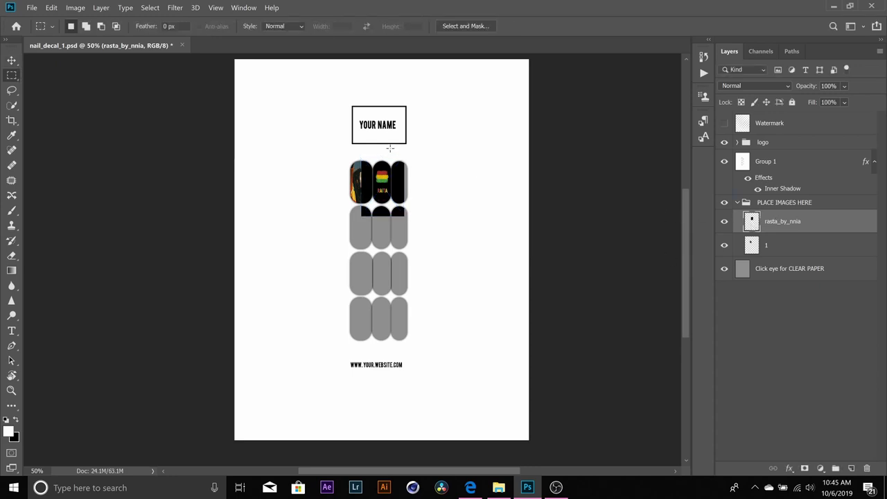
left_click_drag(392, 147, 421, 224)
key("Delete")
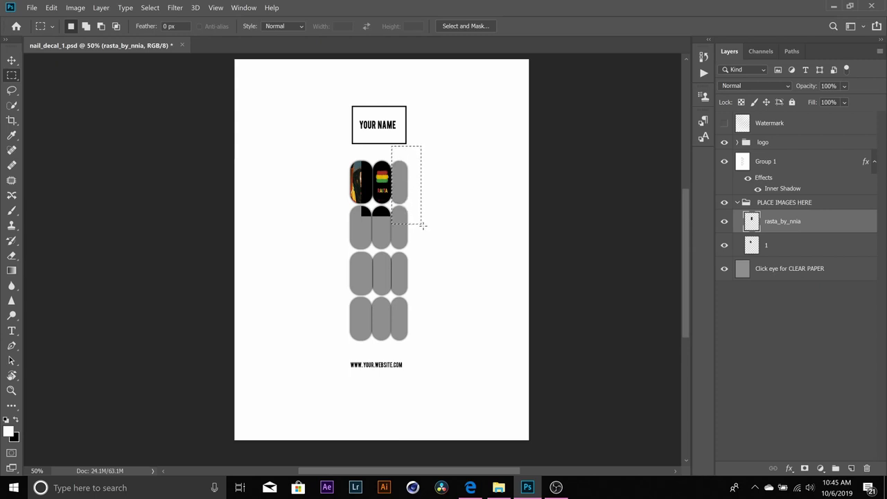
Step: Erase the rasta overspill on the second-row nail and deselect
left_click(358, 152)
left_click_drag(357, 152, 372, 236)
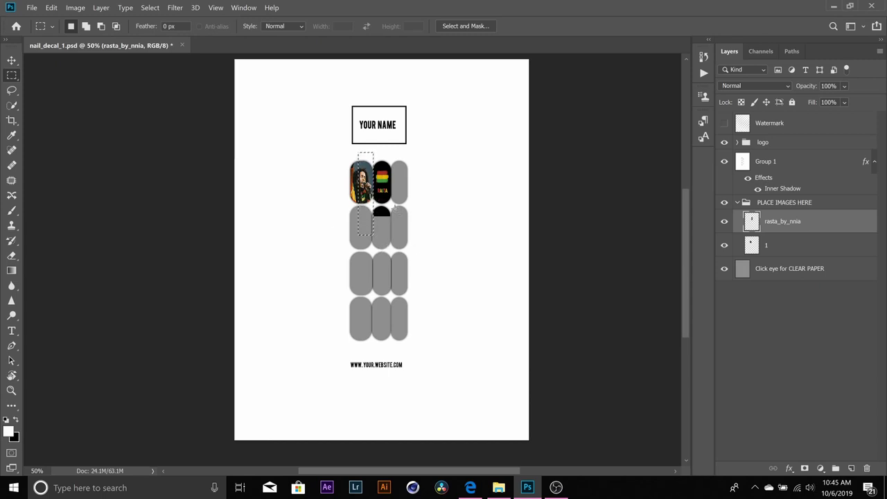
left_click_drag(393, 204, 366, 227)
key("Delete")
left_click(150, 8)
left_click(160, 30)
left_click(12, 390)
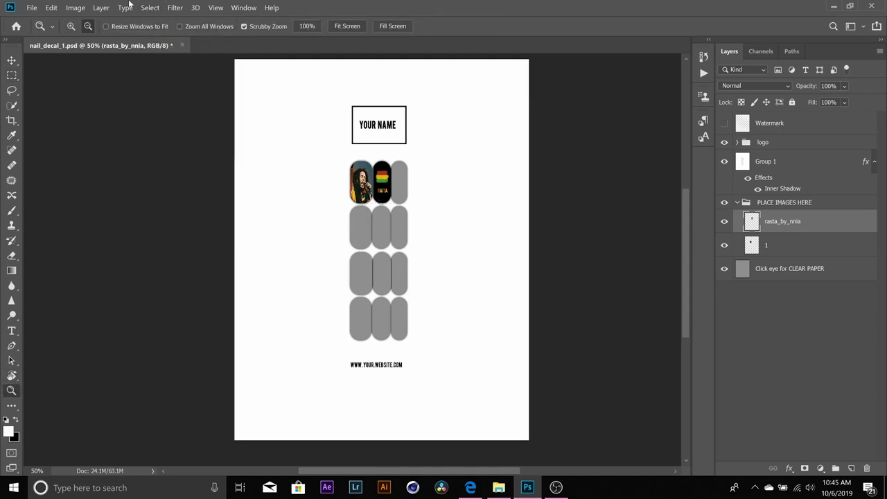
Step: Zoom in on the RASTA nail and nudge the artwork down twice and left once
left_click(371, 194)
left_click(394, 188)
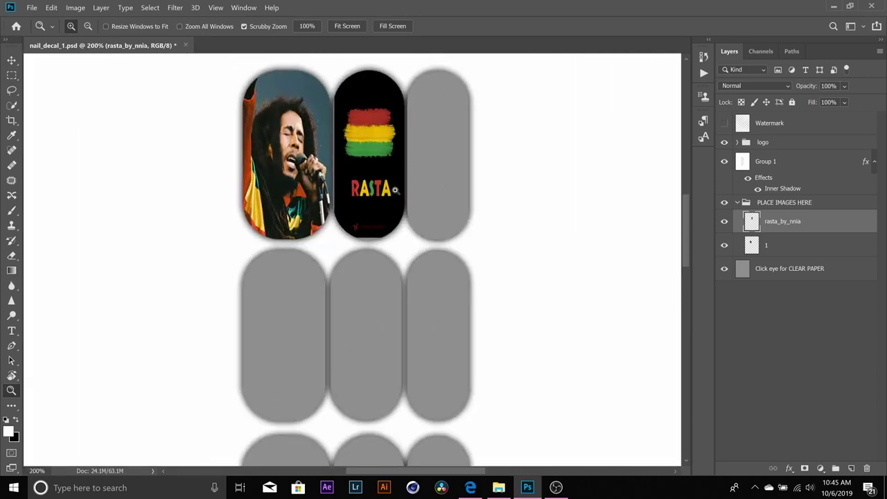
scroll(395, 191, "up", 1)
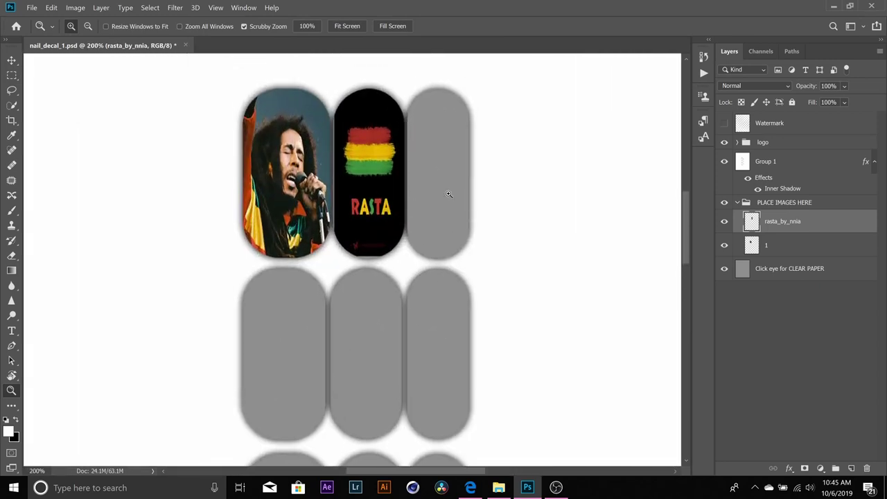
left_click(11, 60)
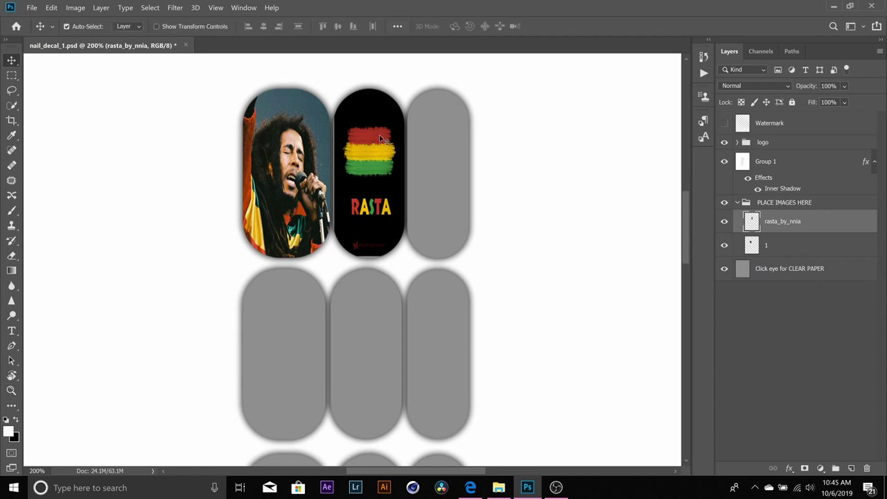
key("Down")
key("Down")
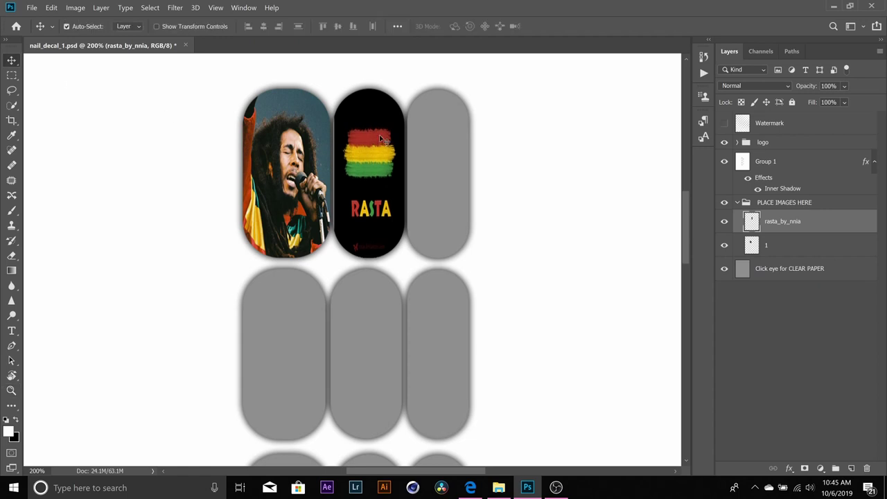
key("Down")
key("Down")
key("Left")
key("Left")
key("Left")
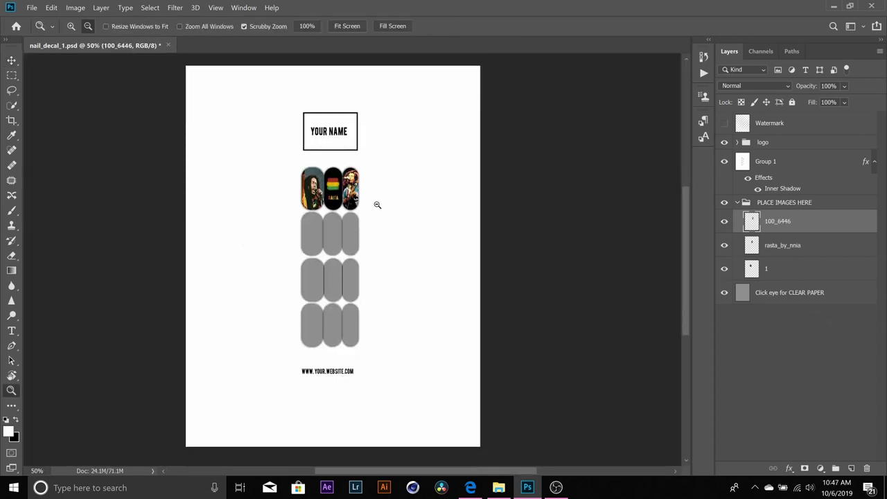
Step: Rename the rasta_by_nnia layer to 2 and the 100_6446 layer to 3
double_click(791, 246)
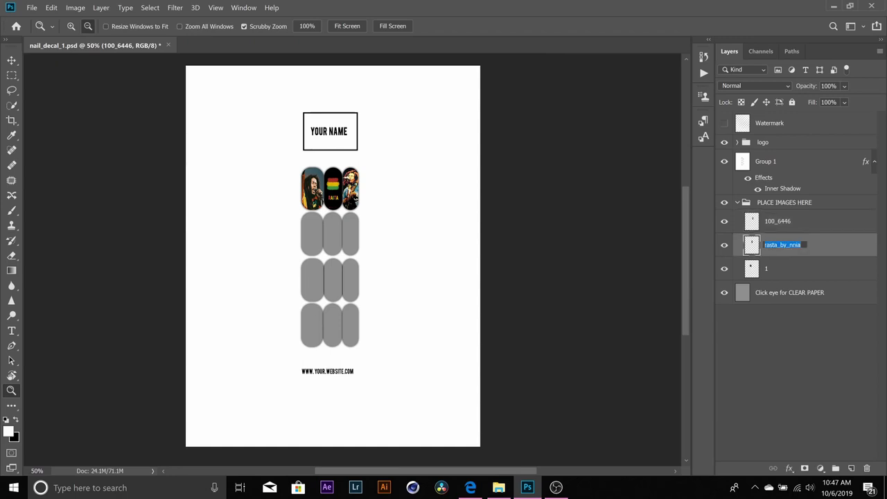
type("2")
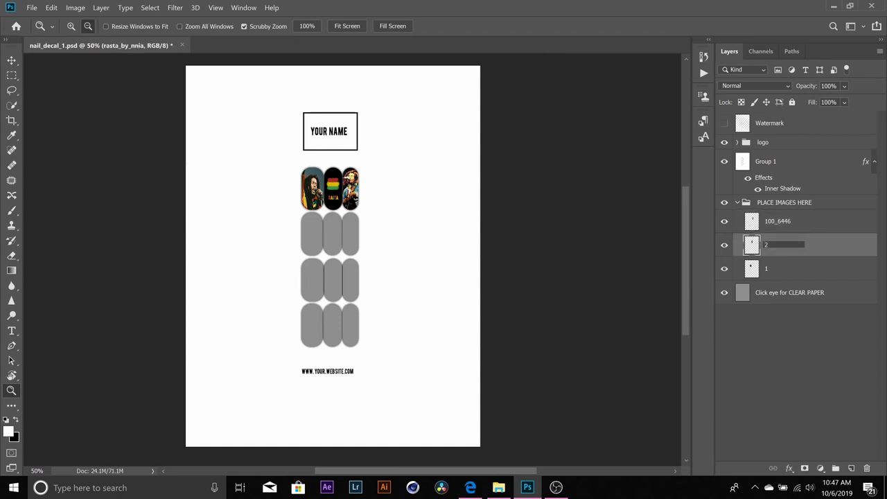
double_click(780, 221)
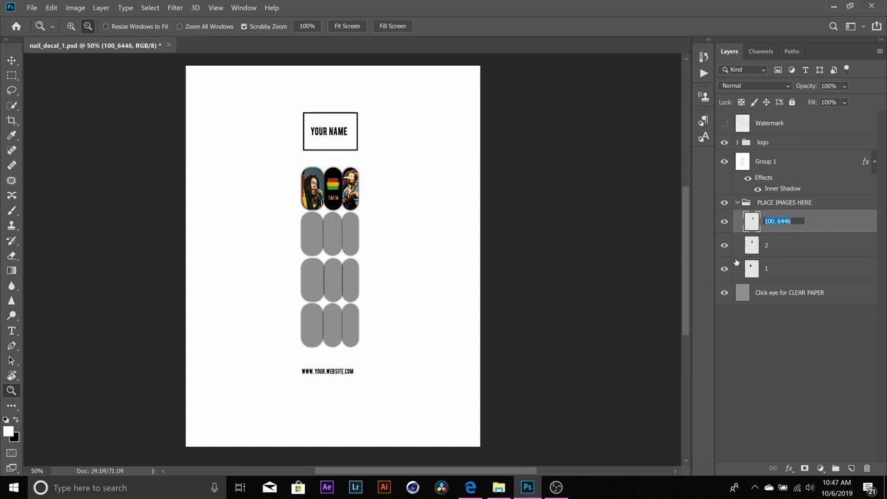
type("3")
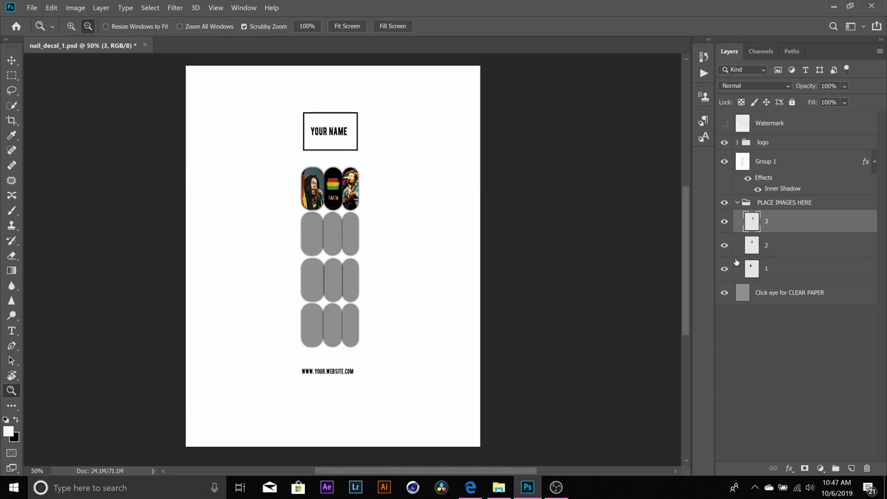
Step: Toggle the visibility of layers 2 and 3 to check which nail each fills
left_click(725, 245)
left_click(725, 245)
left_click(725, 246)
left_click(725, 246)
left_click(725, 222)
left_click(725, 223)
left_click(726, 224)
left_click(726, 223)
left_click(725, 223)
left_click(725, 223)
left_click(725, 246)
left_click(725, 246)
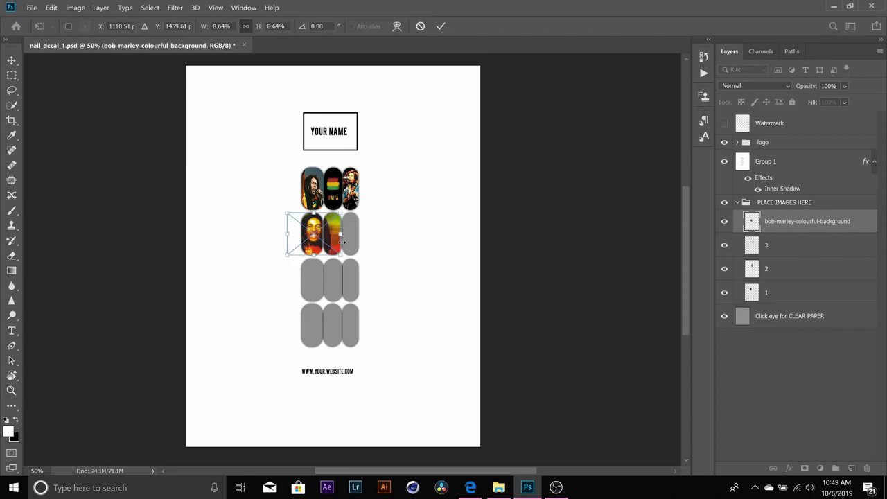
Step: Resize the placed Bob Marley image, then narrow it to fit its second-row nail
mouse_move(341, 234)
left_mouse_down()
mouse_move(349, 235)
mouse_move(333, 235)
mouse_move(344, 237)
left_mouse_up()
key("Return")
key("z")
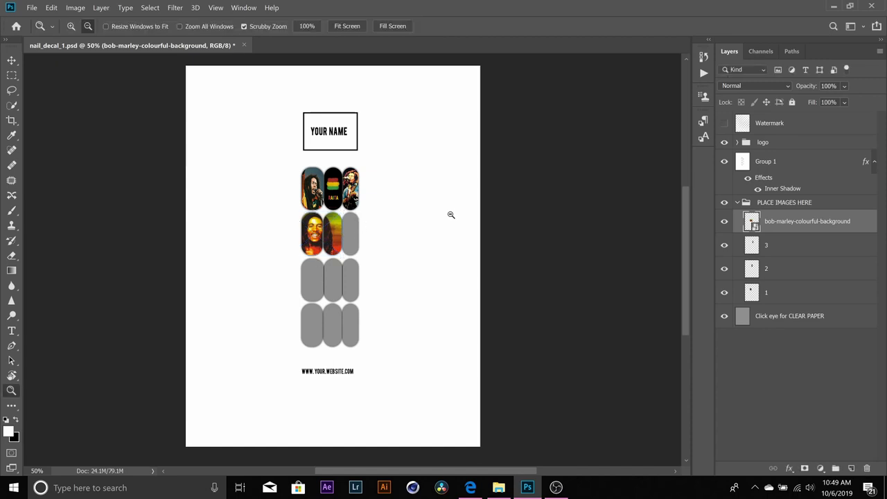
key("ctrl+t")
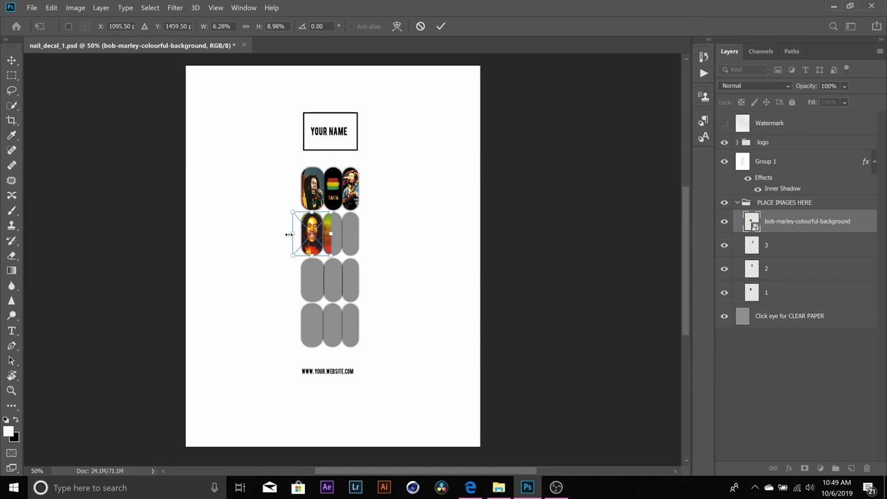
left_click_drag(289, 235, 323, 233)
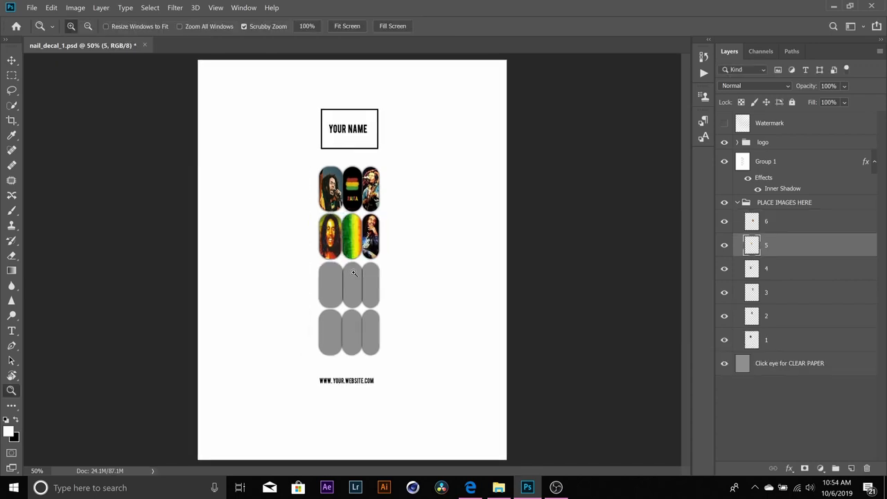
Step: Zoom in on the second nail row and toggle layer 5 off and on to check it
left_click(350, 270)
left_click(351, 271)
left_click(353, 272)
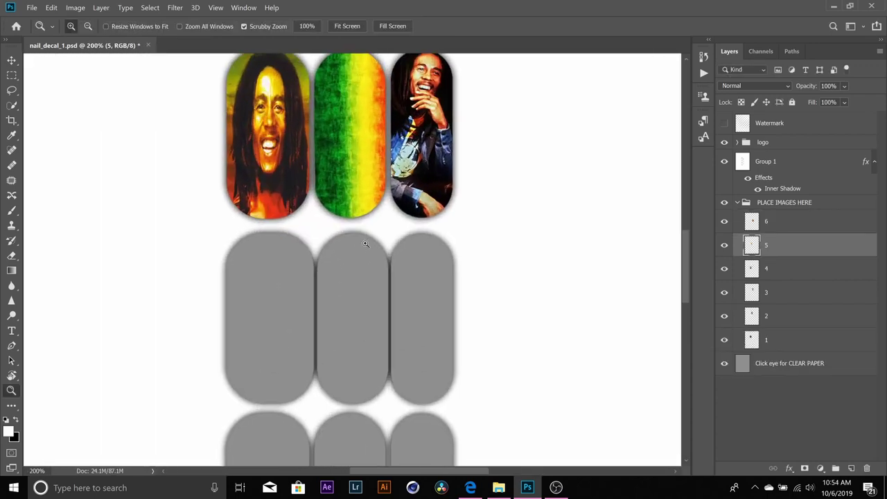
scroll(460, 198, "up", 5)
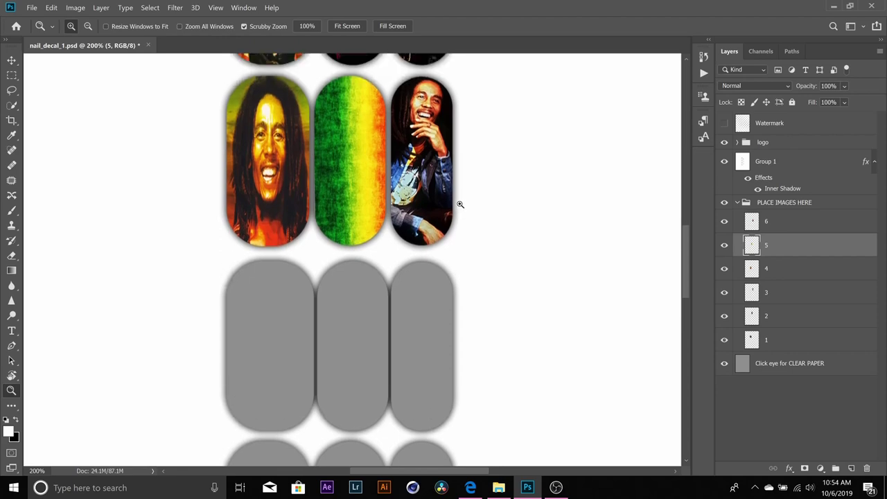
scroll(461, 203, "up", 4)
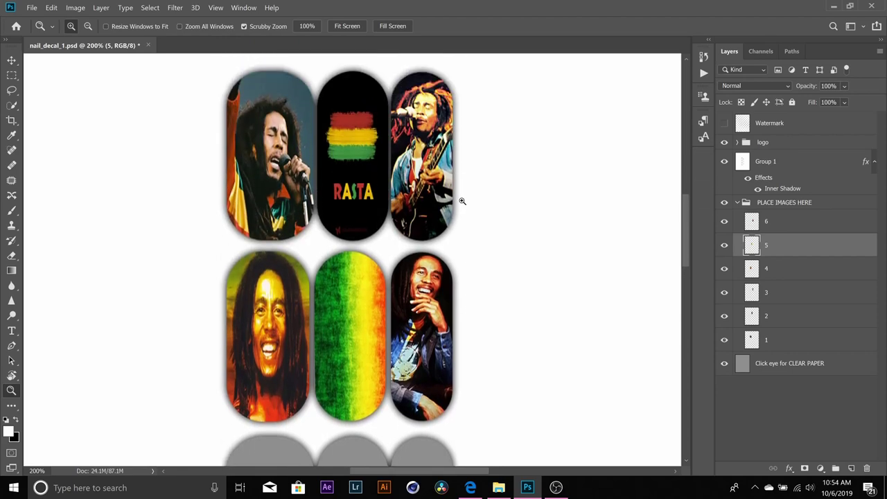
scroll(462, 201, "down", 3)
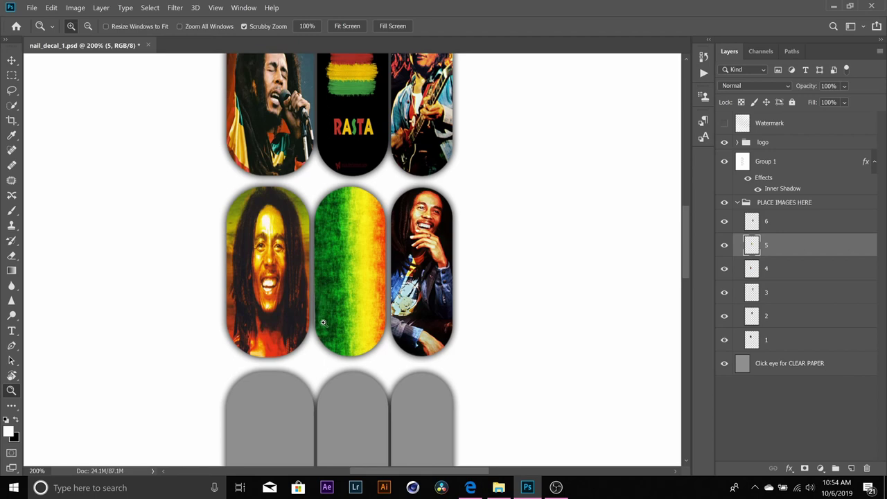
left_click(724, 246)
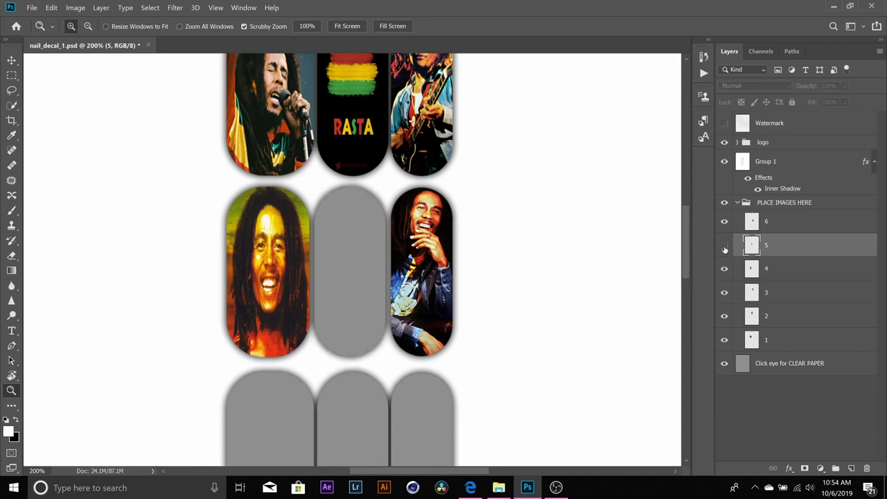
left_click(724, 246)
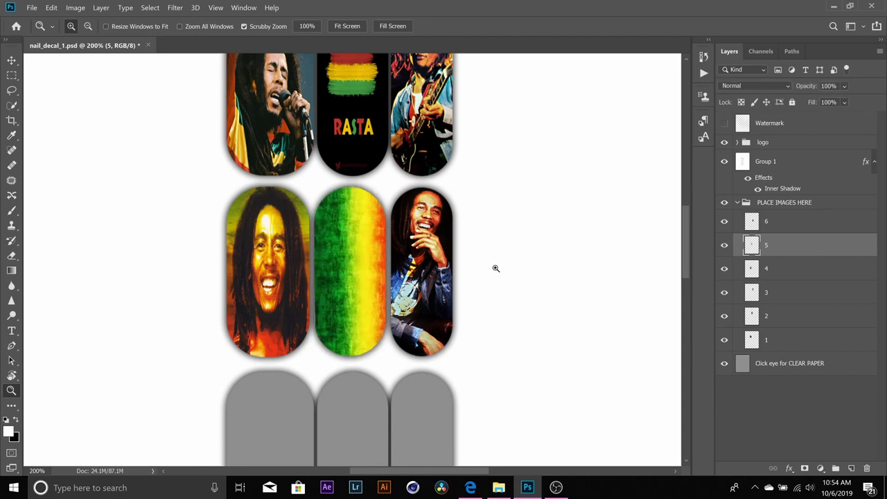
left_click(12, 62)
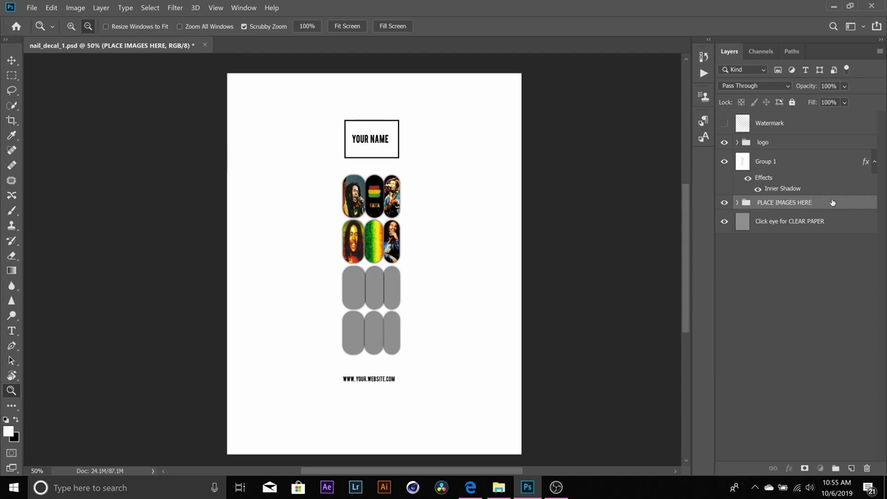
Step: Duplicate the PLACE IMAGES HERE group to make a copy for the bottom rows
left_click_drag(833, 202, 853, 468)
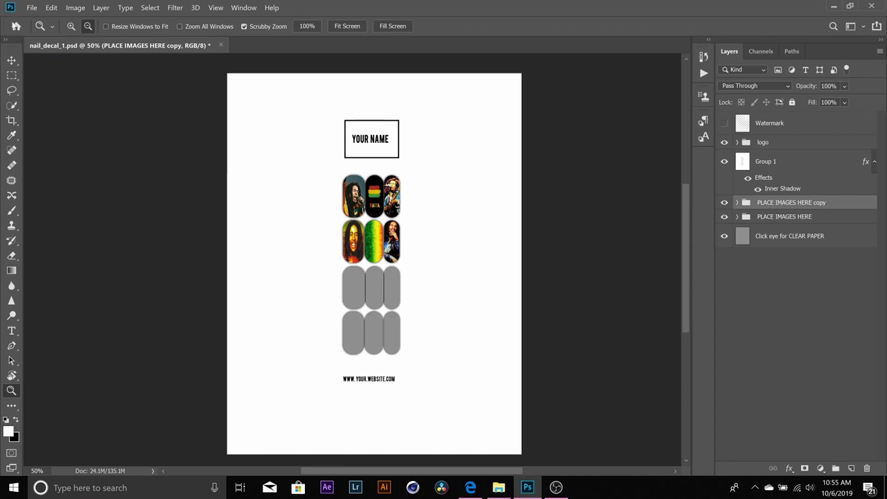
left_click(12, 60)
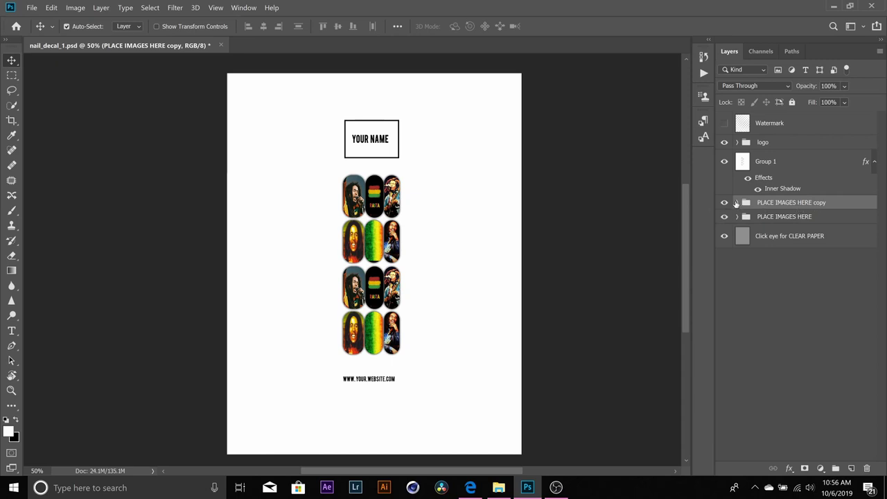
left_click(737, 202)
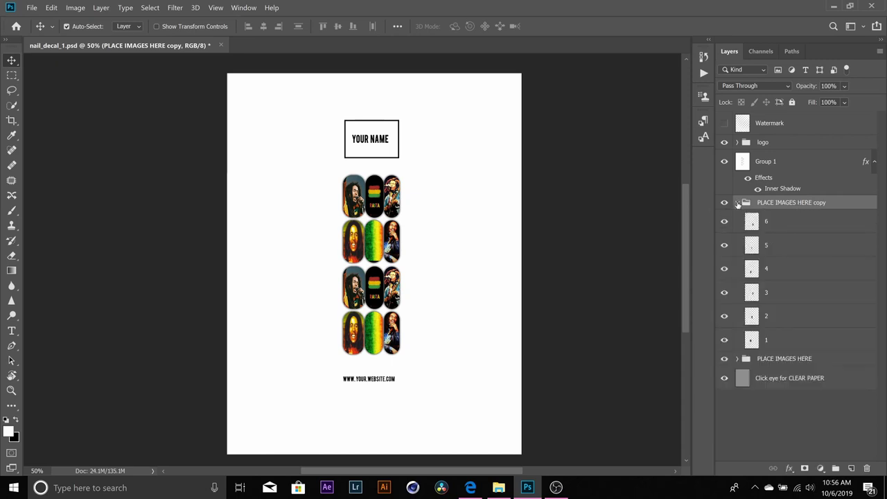
left_click(725, 317)
left_click(725, 318)
left_click(725, 318)
left_click(725, 317)
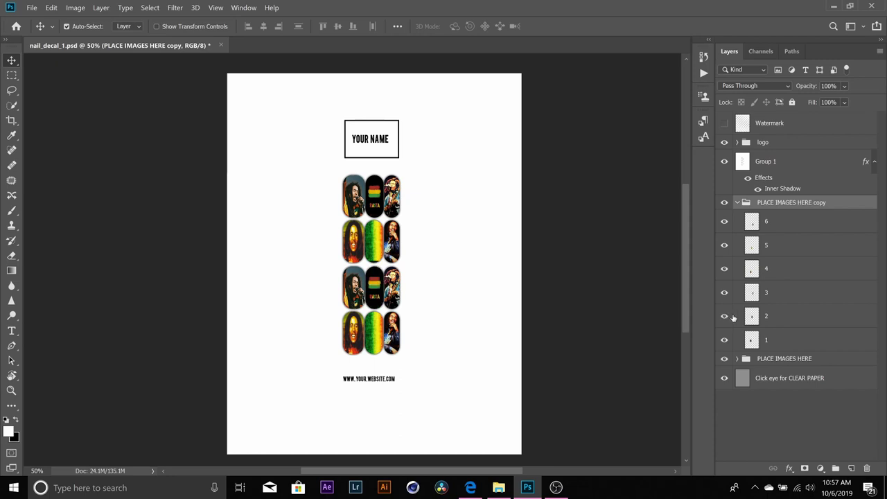
left_click(783, 316)
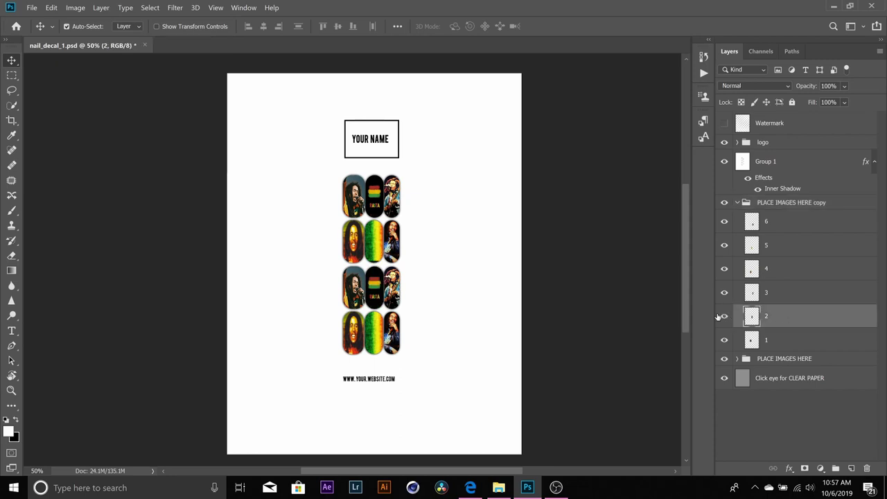
left_click(16, 75)
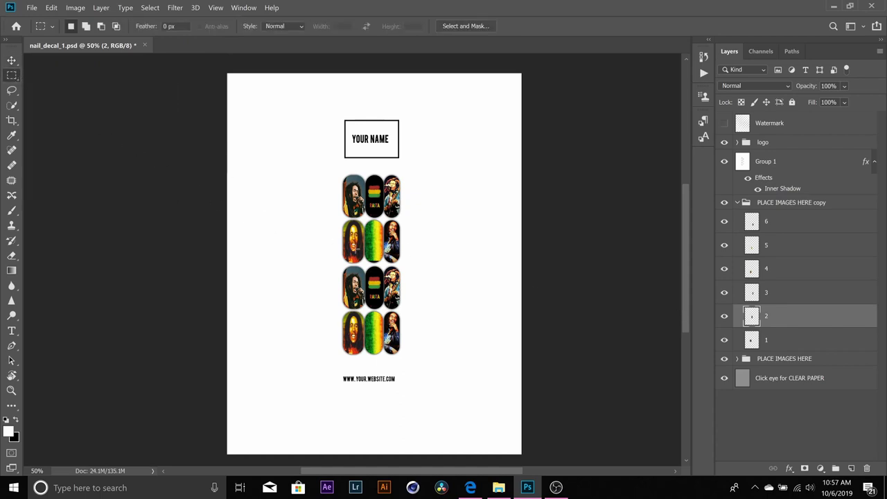
left_click_drag(363, 251, 383, 264)
left_click(726, 317)
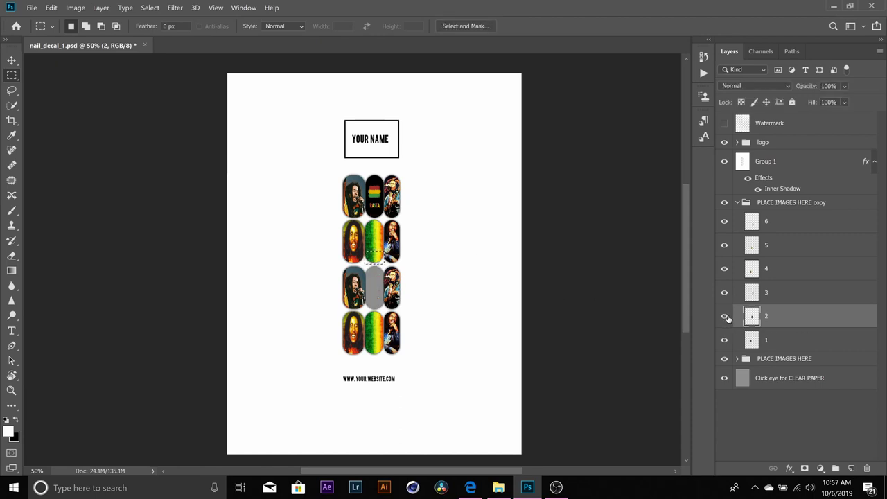
left_click(726, 318)
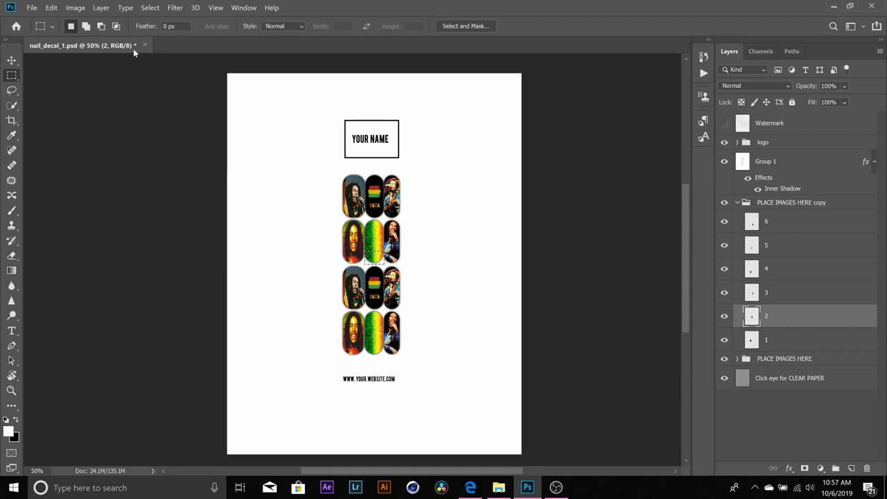
left_click(151, 9)
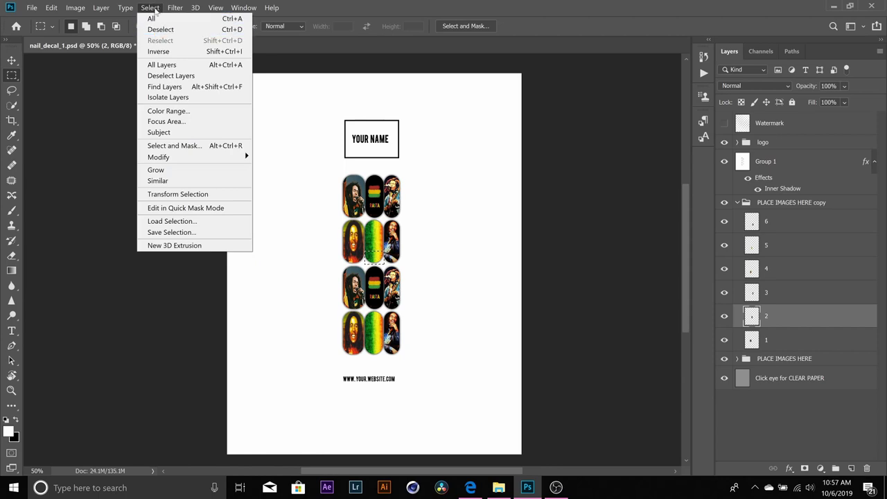
left_click(160, 29)
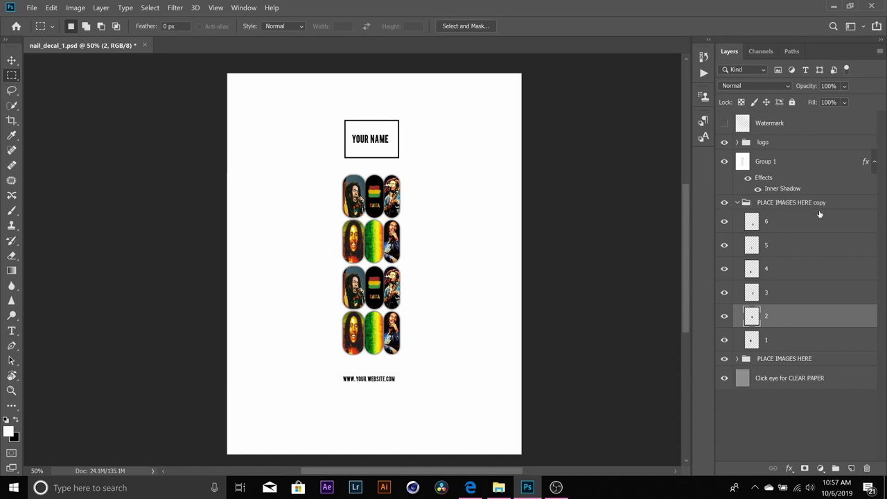
left_click(738, 203)
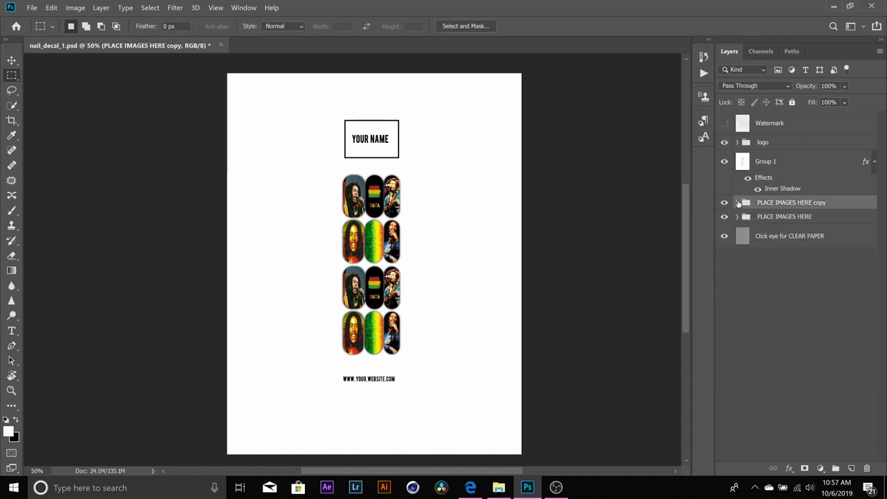
key("alt+]")
key("alt+]")
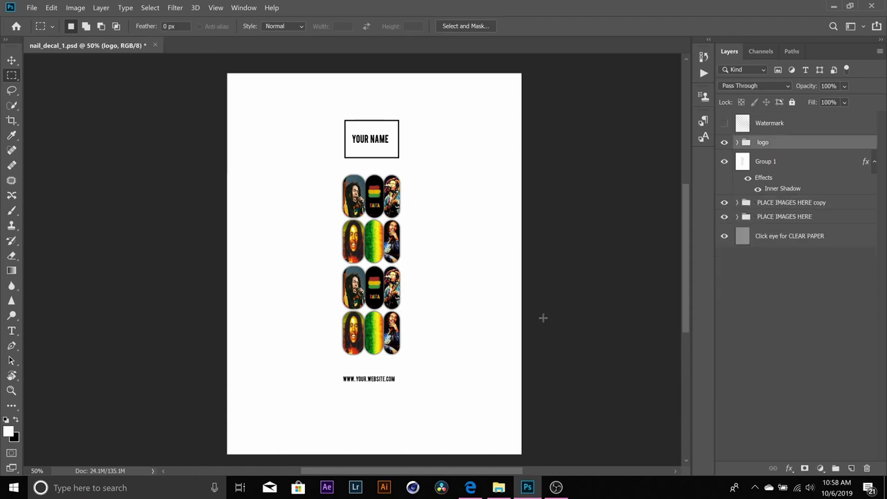
Step: Expand the logo group, check the YOUR NAME text and group visibility, then select the website text layer
left_click(737, 142)
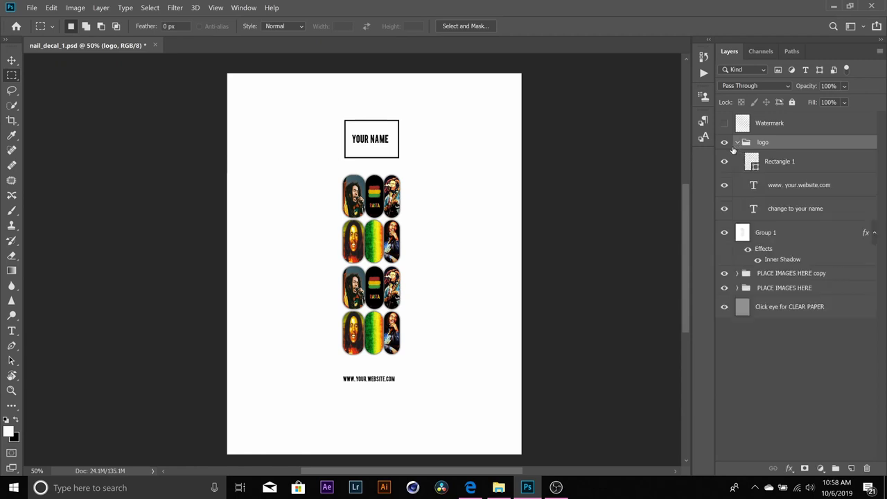
left_click(788, 215)
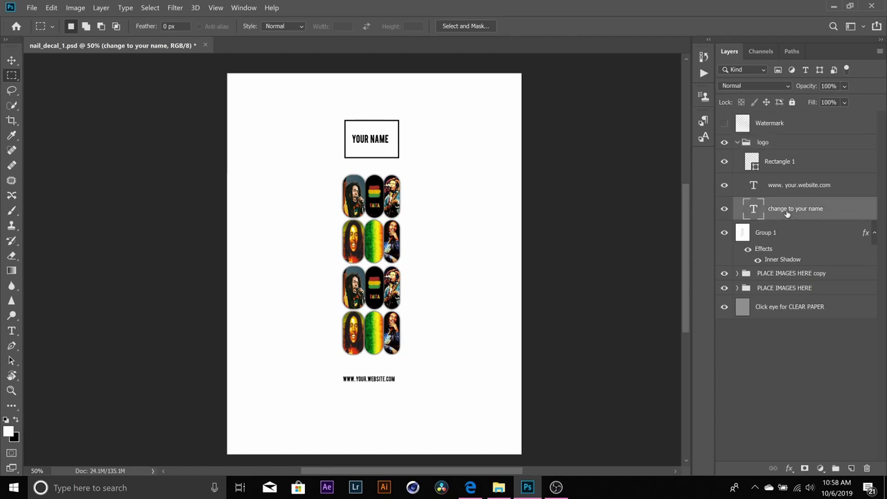
left_click(726, 210)
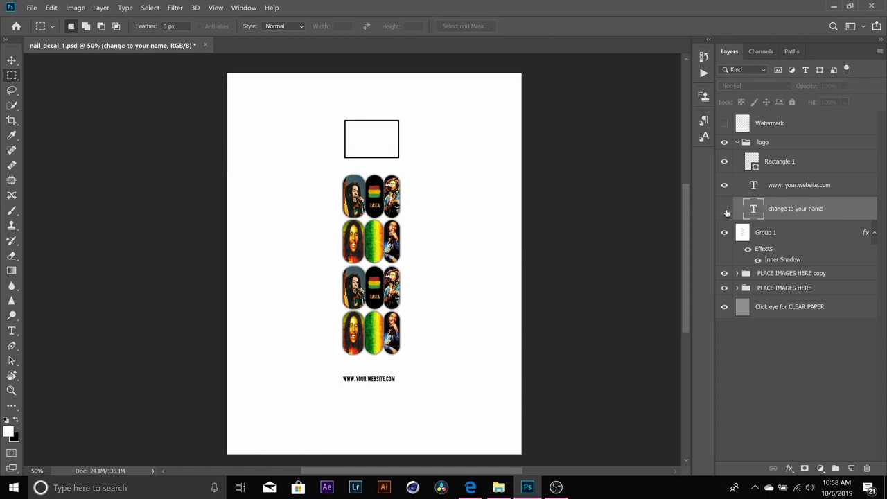
left_click(725, 210)
left_click(726, 210)
left_click(726, 210)
left_click(724, 143)
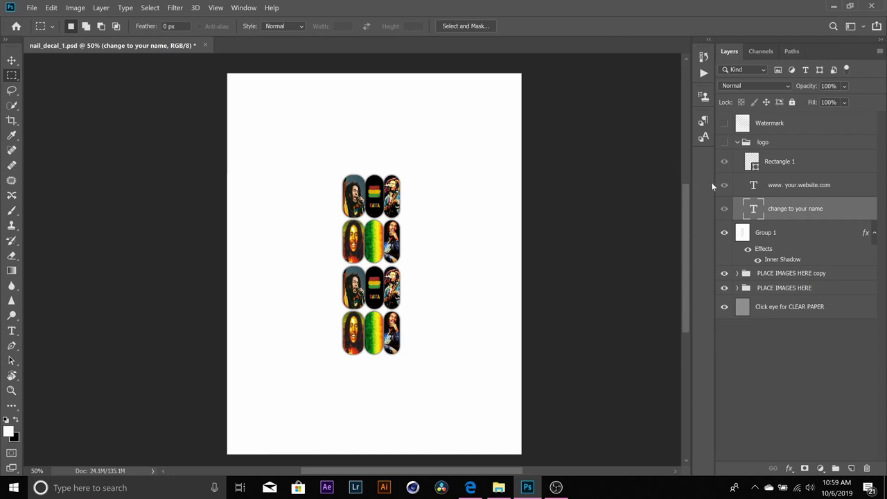
left_click(725, 142)
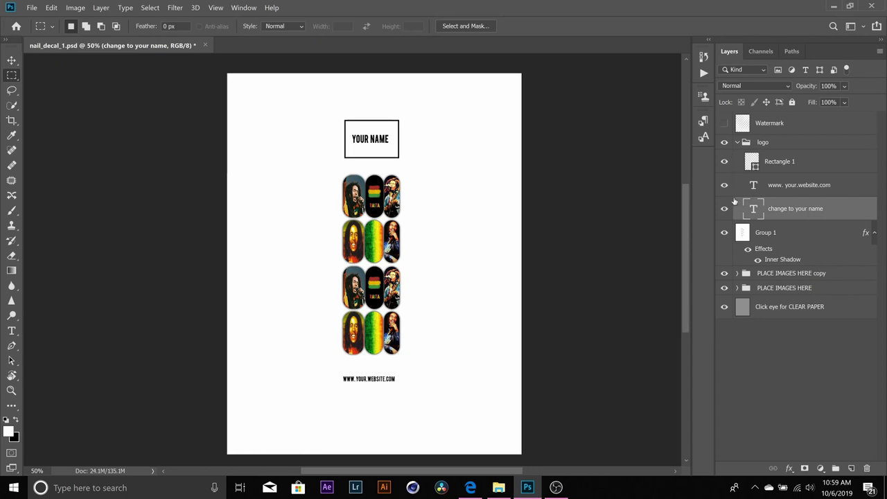
left_click(777, 187)
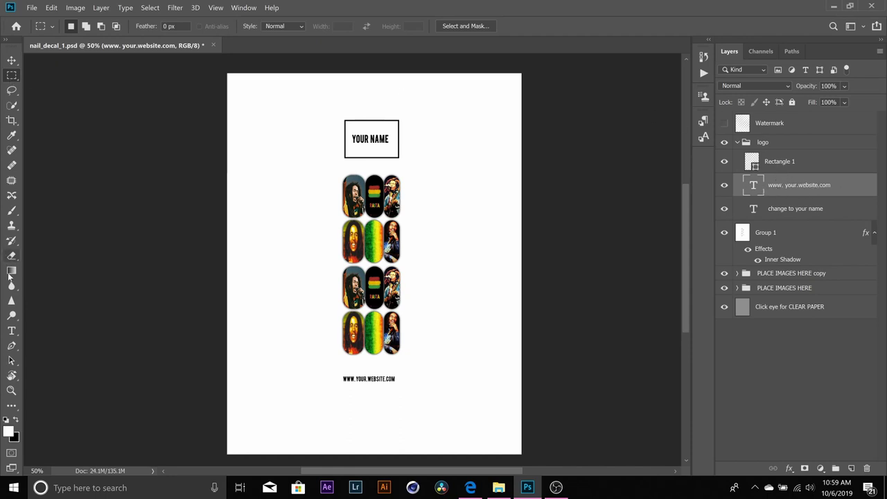
Step: Delete the placeholder name in the website text with the Type tool
left_click(12, 330)
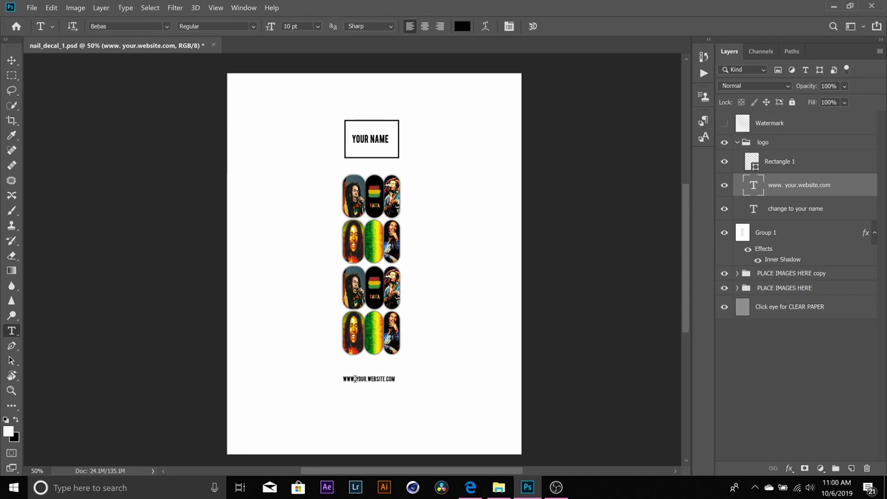
left_click(355, 379)
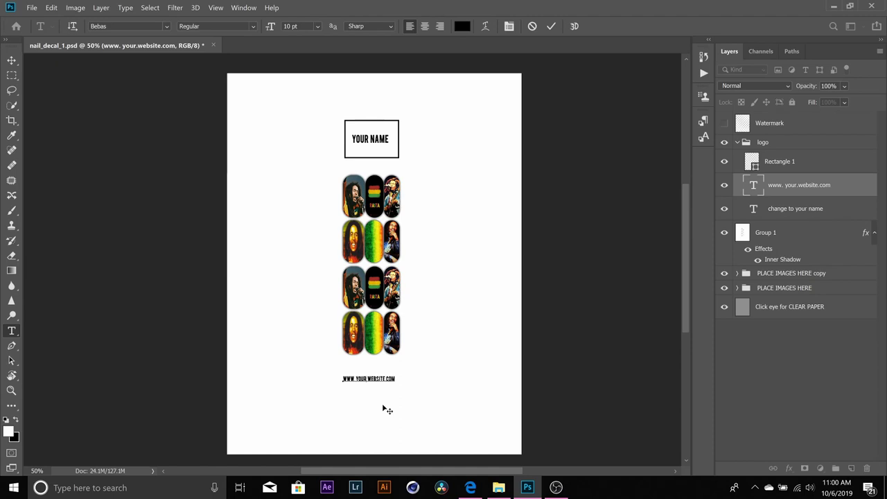
key("BackSpace")
key("BackSpace")
key("BackSpace")
key("BackSpace")
Step: Commit the website edit, then replace YOUR NAME with DOPEBUBBLE and commit the logo text
left_click(811, 208)
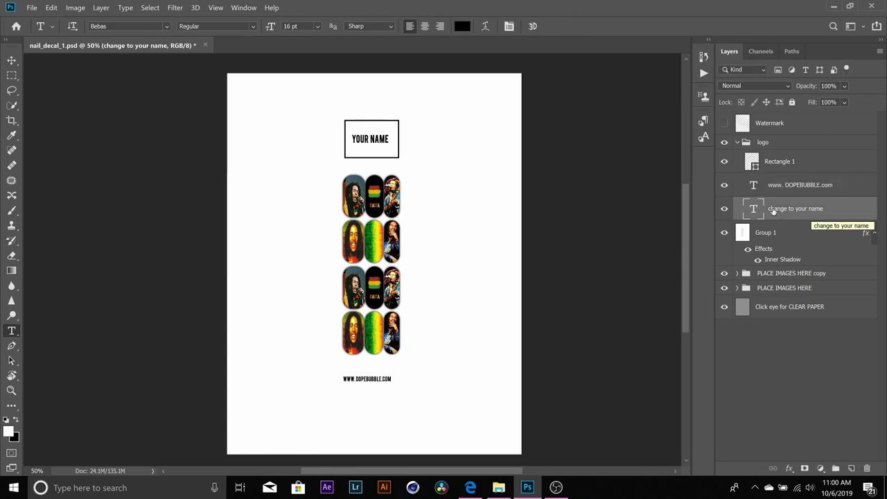
left_click(375, 139)
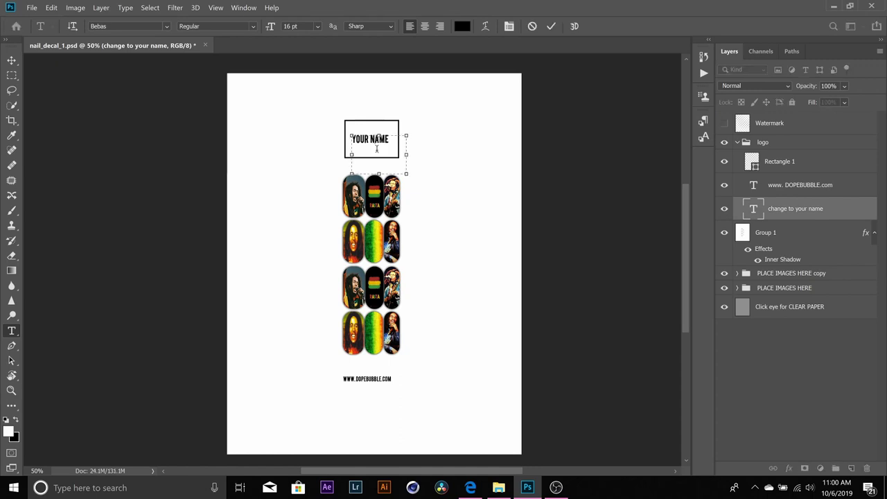
key("BackSpace")
key("BackSpace")
key("BackSpace")
key("BackSpace")
key("BackSpace")
key("BackSpace")
key("BackSpace")
key("BackSpace")
type("DOPEBUBBLE")
key("ctrl+Return")
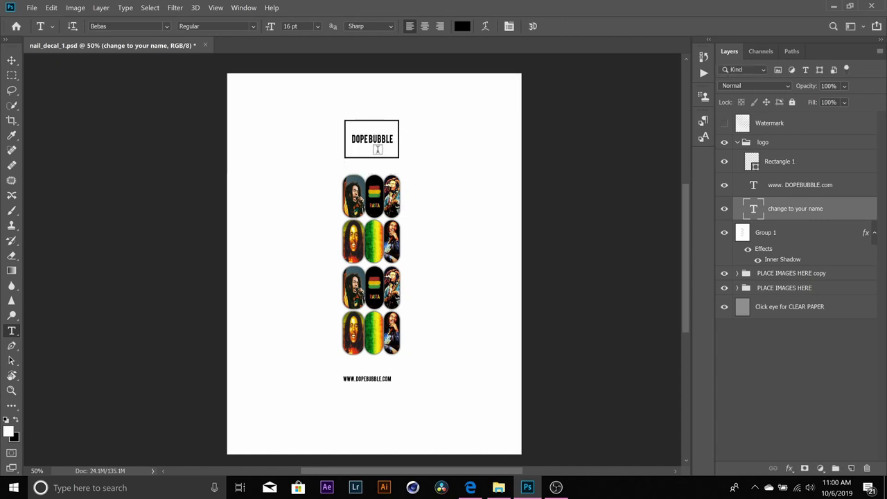
key("v")
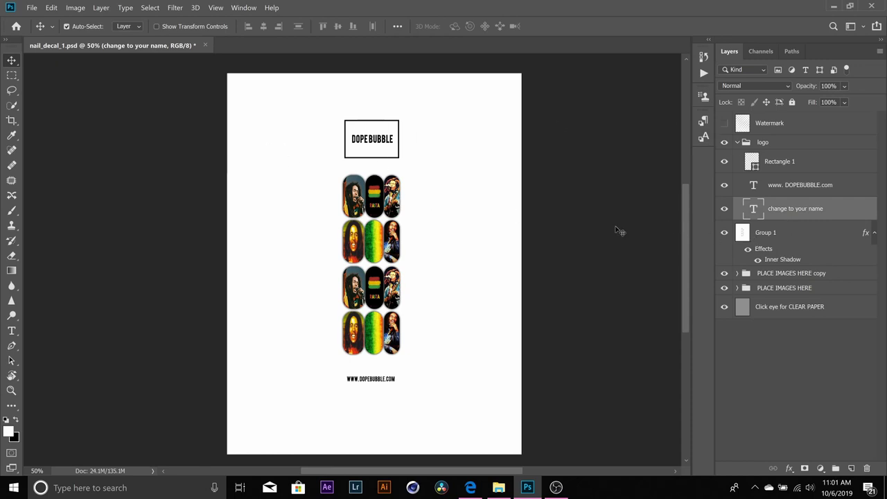
Step: Show the Character panel from the Window menu and pick the Type tool
left_click(242, 8)
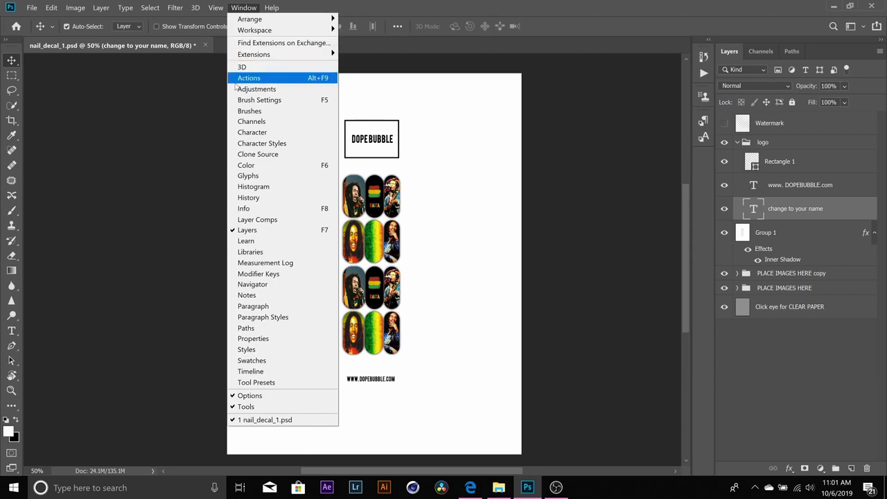
left_click(253, 134)
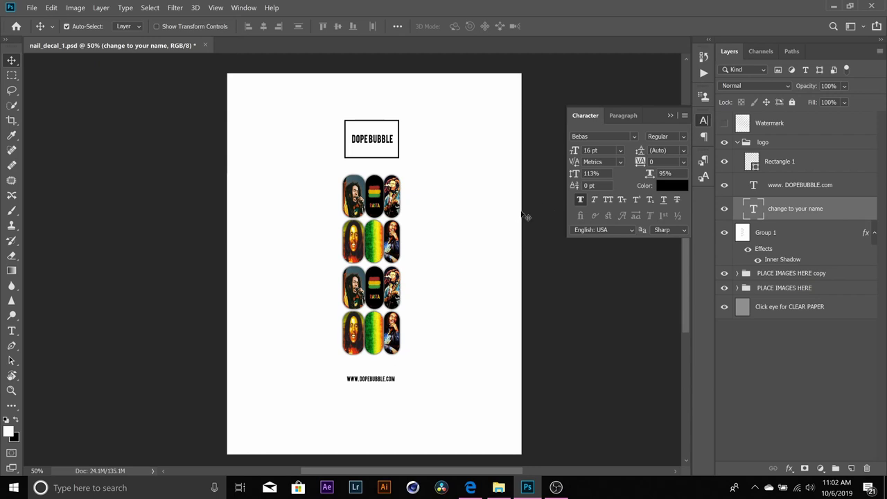
left_click(5, 333)
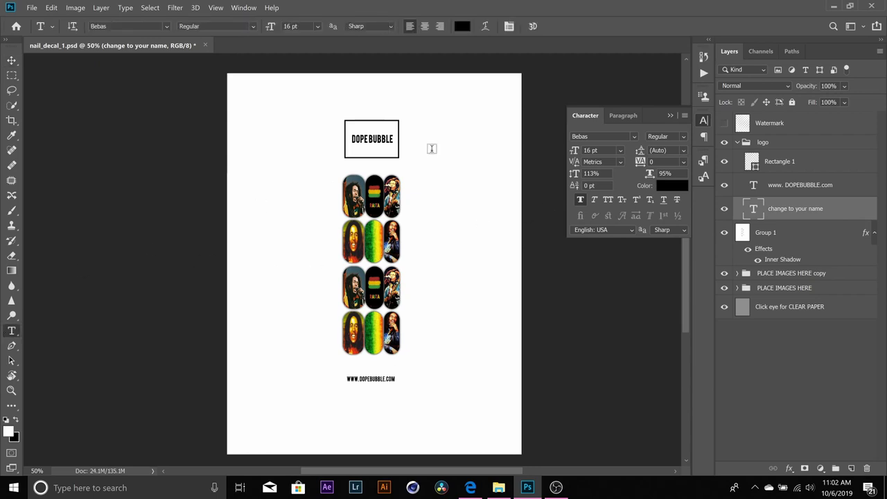
Step: Cycle through fonts on the logo text, including Jenna Sue, in the Character font field
left_click(586, 137)
key("Down")
key("Down")
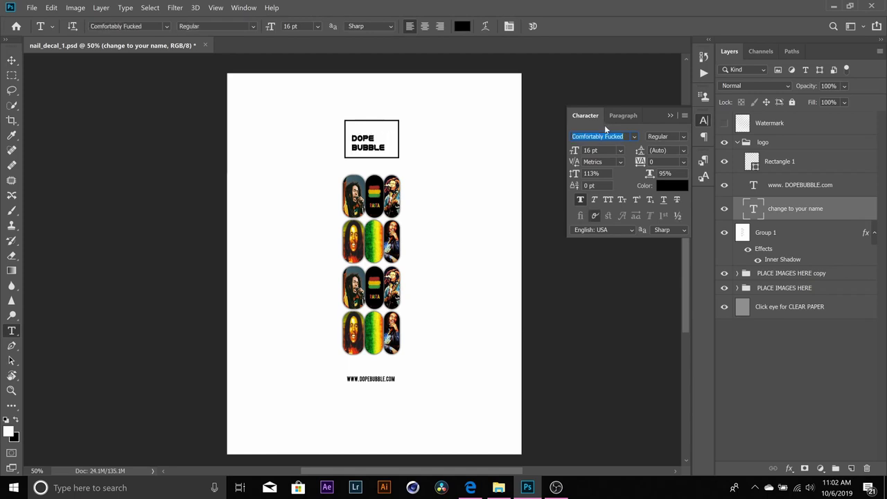
type("Jenna Sue")
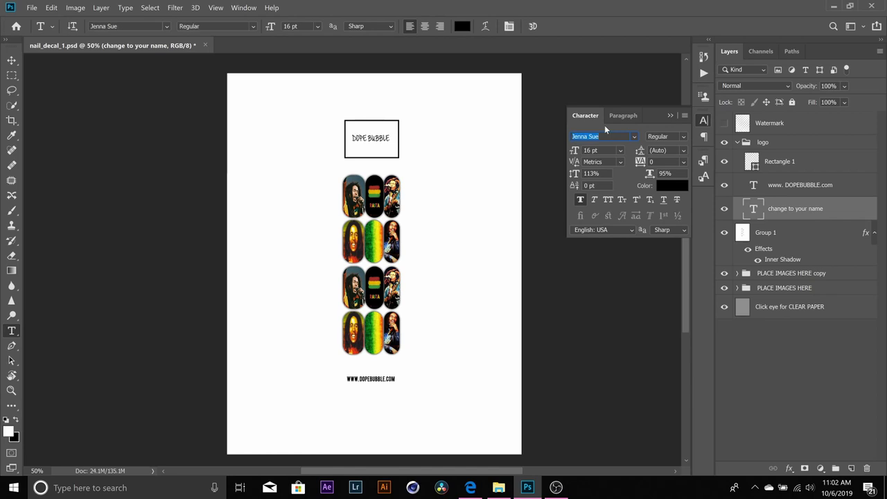
key("Down")
key("Down")
key("Down")
key("Down")
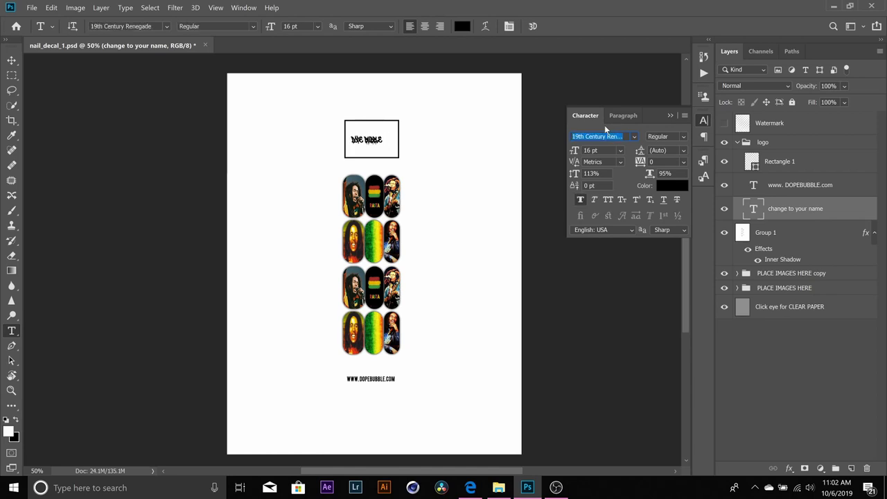
key("Down")
key("Down")
key("Down")
key("Down")
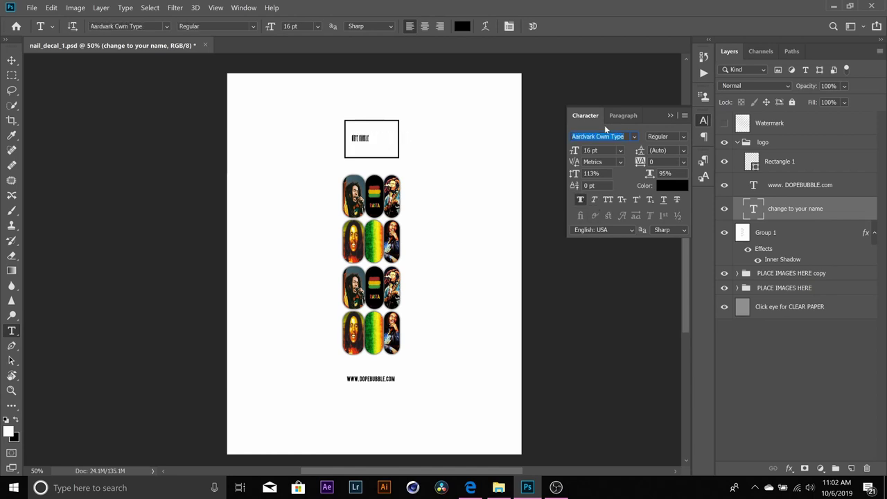
key("Down")
key("Down")
key("Down")
key("Down")
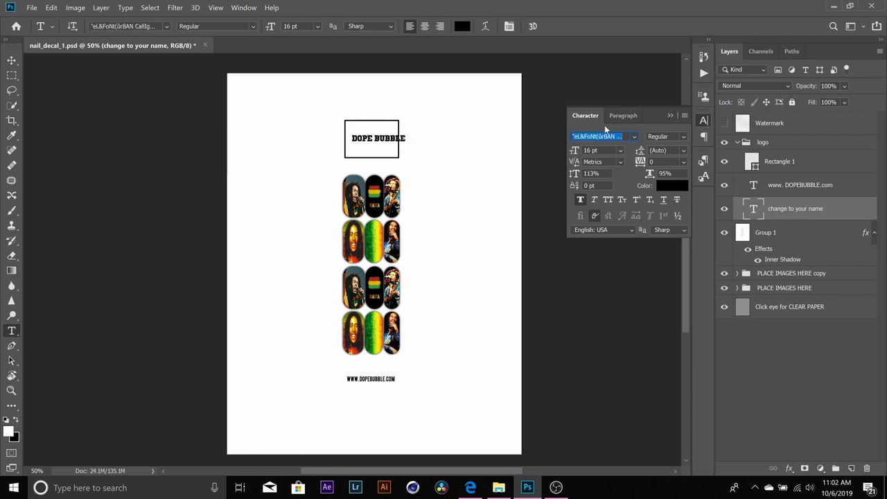
key("Down")
key("Down")
key("Down")
key("Down")
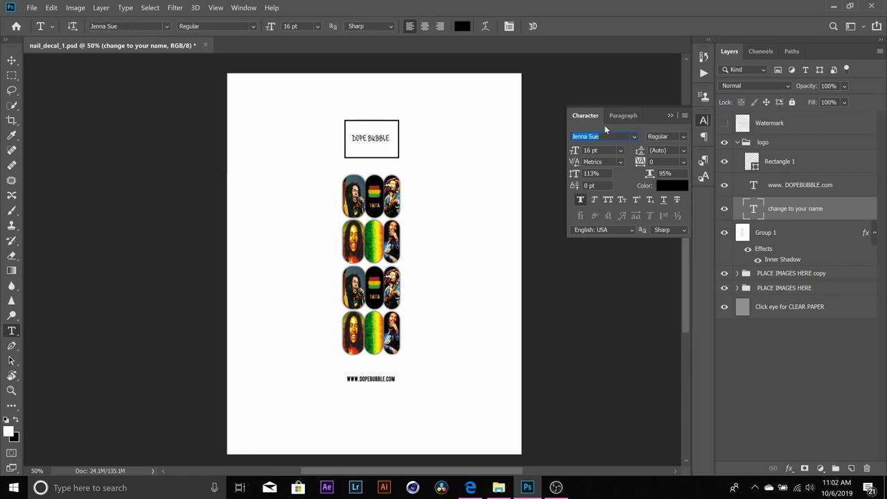
key("Down")
key("Down")
key("Down")
key("Down")
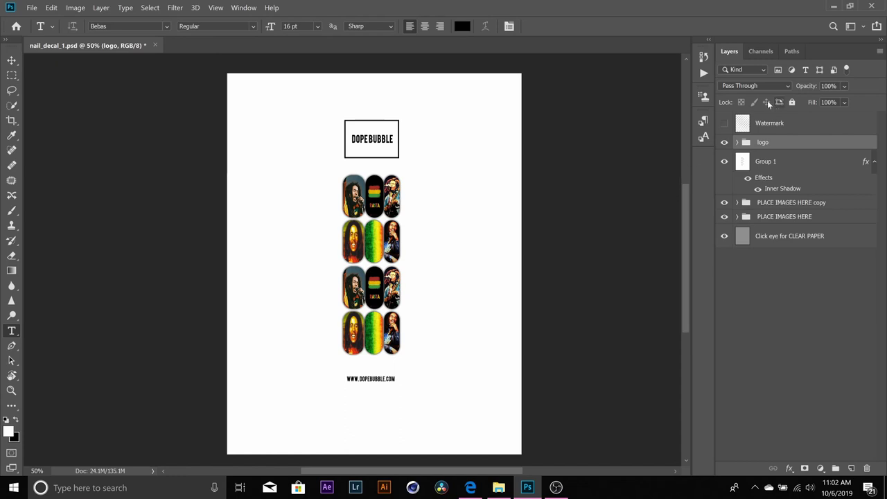
left_click(725, 123)
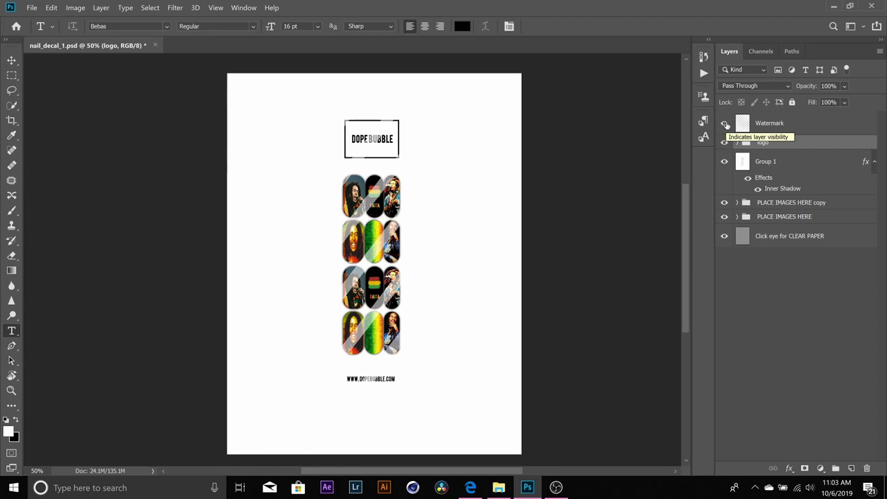
left_click(725, 123)
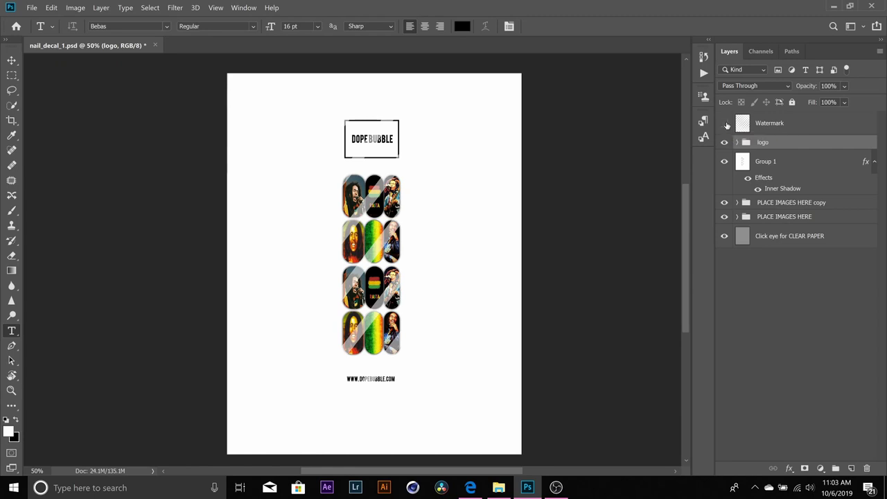
left_click(725, 123)
left_click(725, 123)
left_click(727, 125)
left_click(728, 126)
left_click(729, 127)
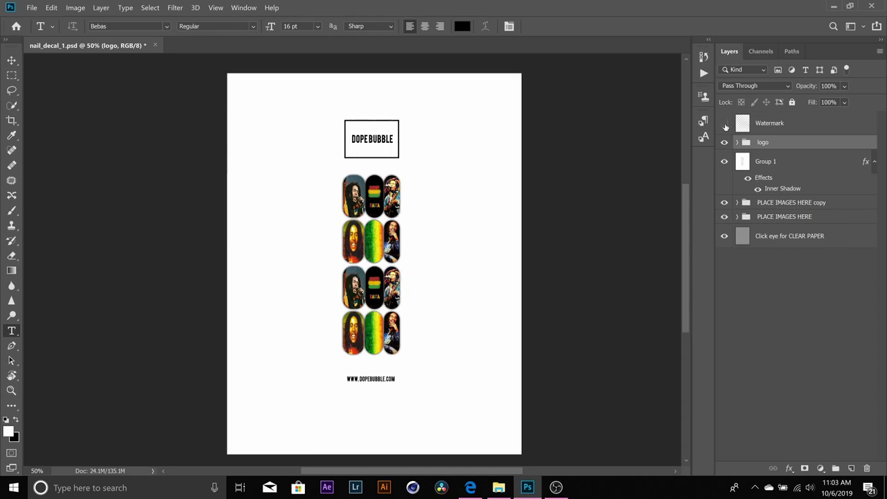
left_click(724, 124)
left_click(725, 125)
left_click(724, 123)
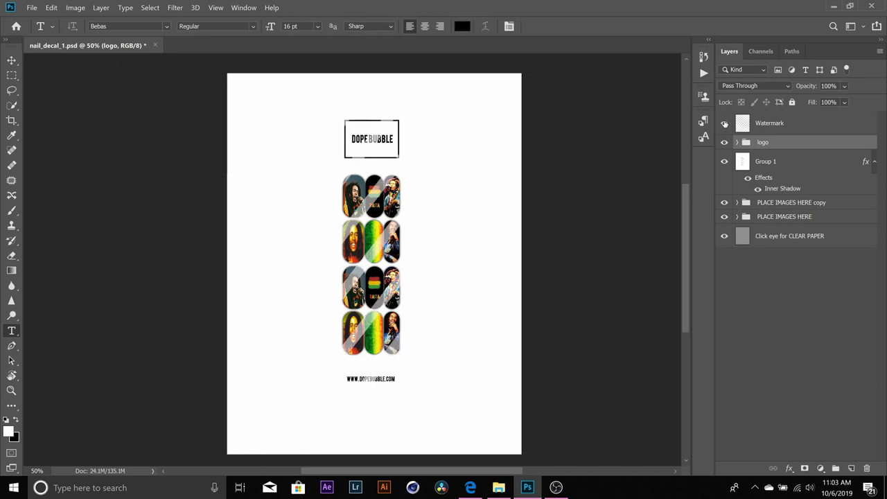
left_click(725, 124)
left_click(725, 123)
left_click(727, 122)
left_click(725, 123)
left_click(725, 124)
left_click(725, 124)
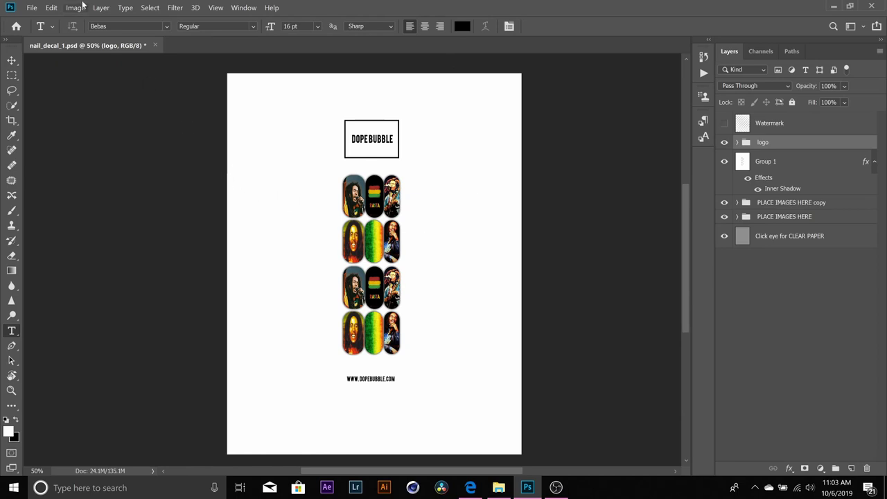
Step: Save the flattened sheet to the Desktop as JPEG nail_decal_MARLEY.jpg at quality 12, then show the desktop
left_click(32, 7)
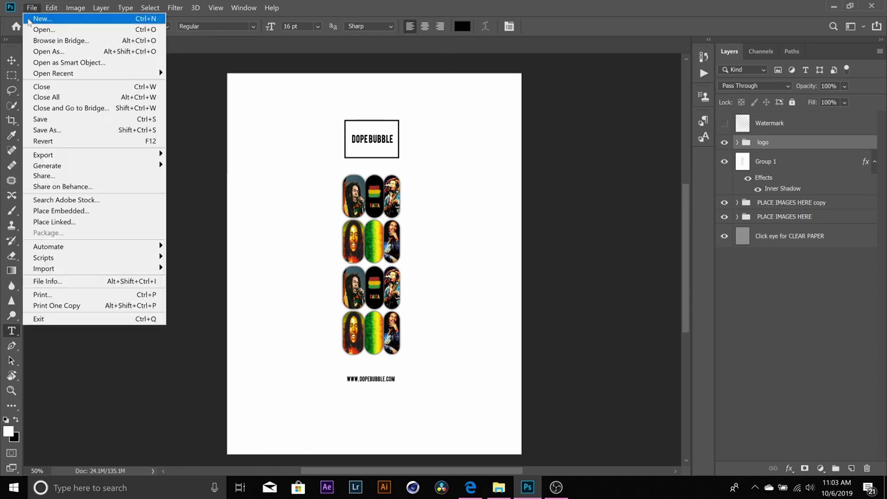
left_click(67, 135)
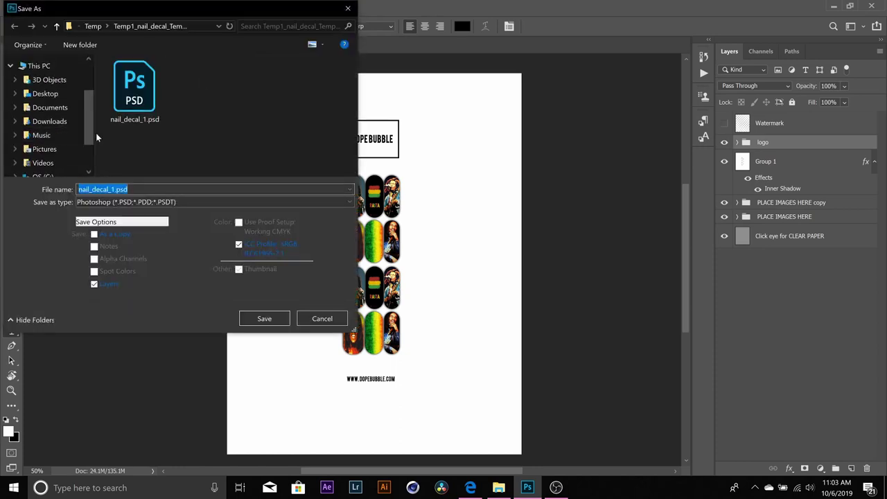
type("nail_decal_MARLEY.psd")
scroll(49, 117, "down", 2)
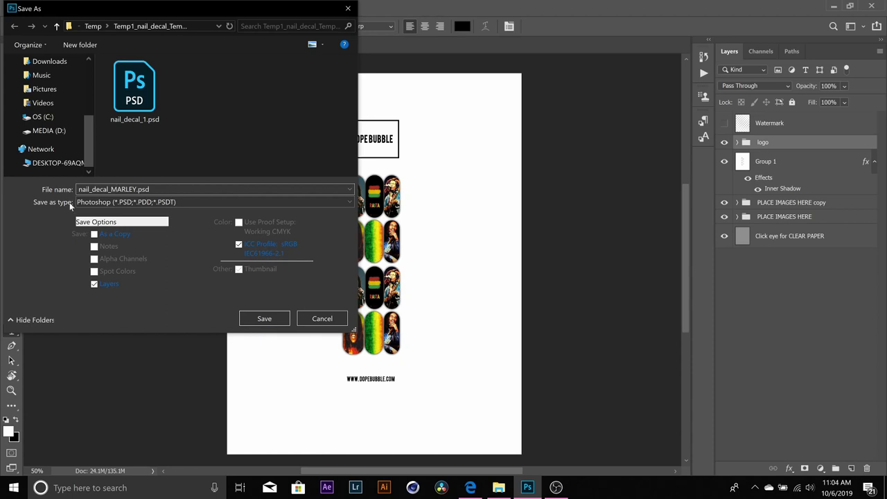
left_click(347, 201)
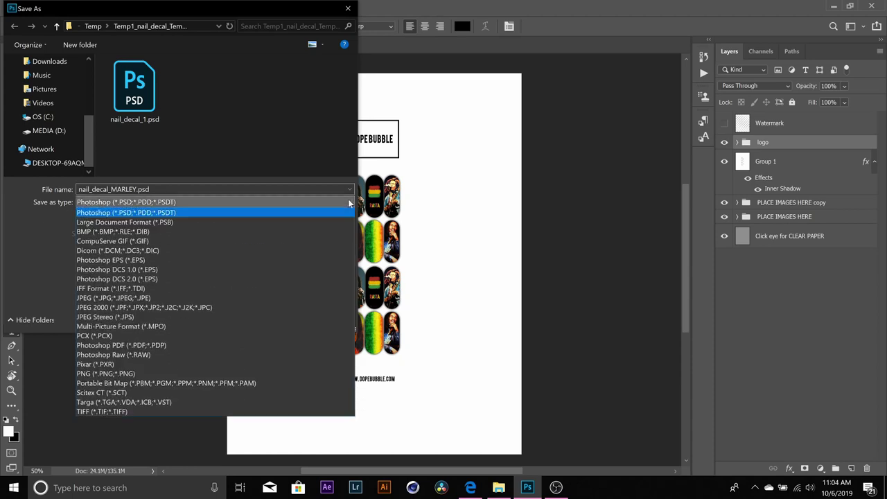
left_click(305, 298)
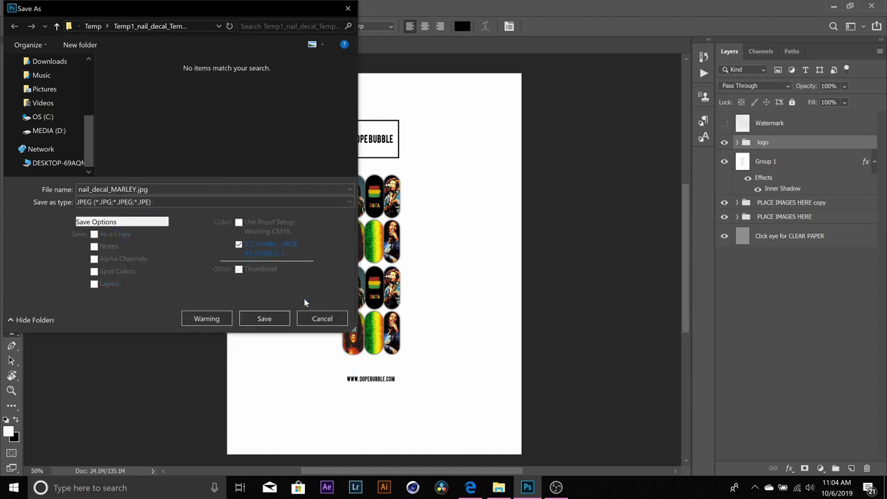
left_click(264, 319)
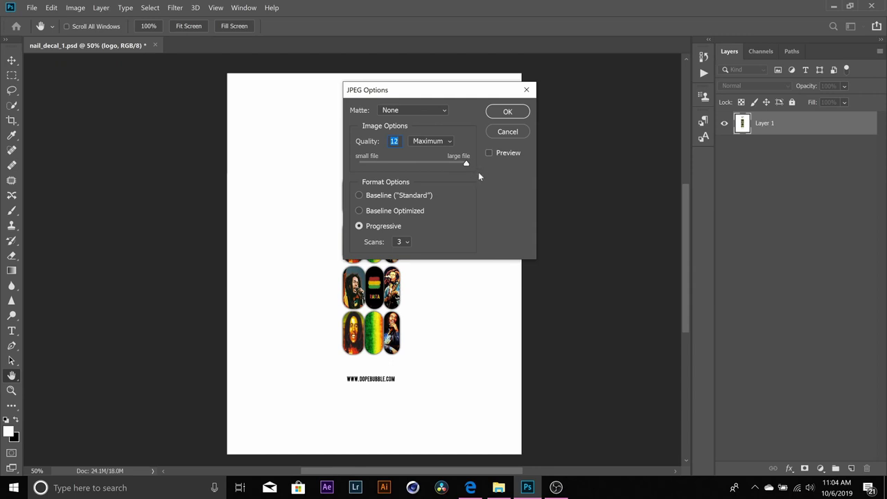
left_click(513, 112)
key("super+d")
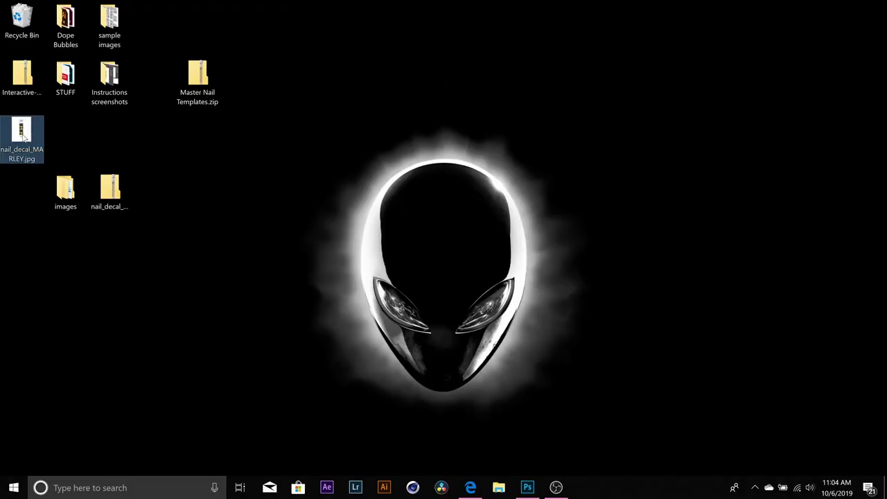
Step: Open nail_decal_MARLEY.jpg from the desktop in Photos to check the finished DOPEBUBBLE sheet
double_click(21, 135)
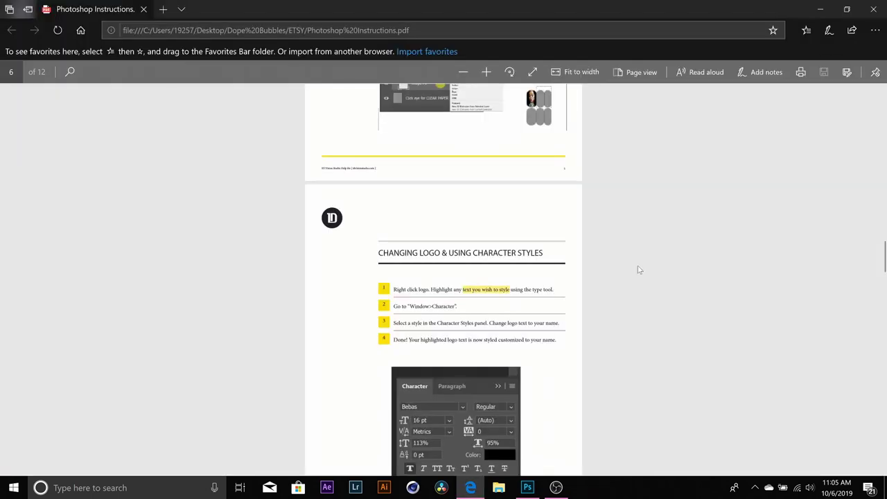
Step: Scroll through the Photoshop Instructions PDF to the final THANKS! page, 12 of 12
scroll(639, 270, "down", 10)
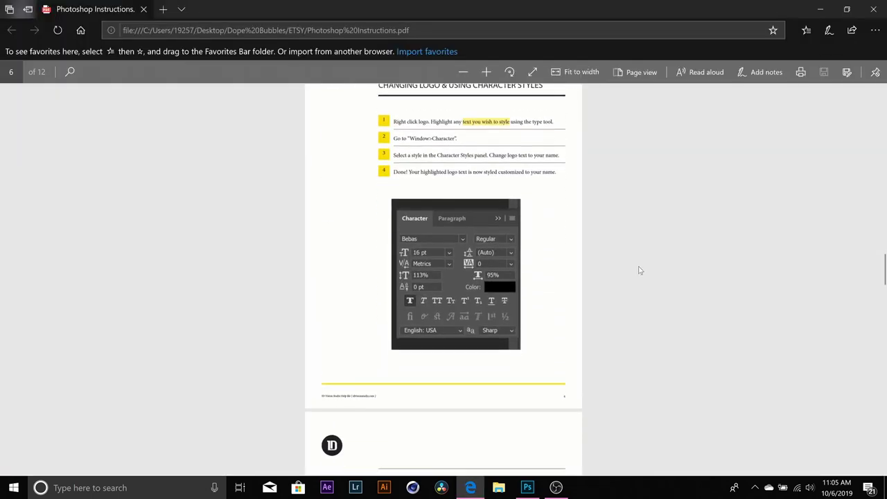
scroll(640, 271, "down", 6)
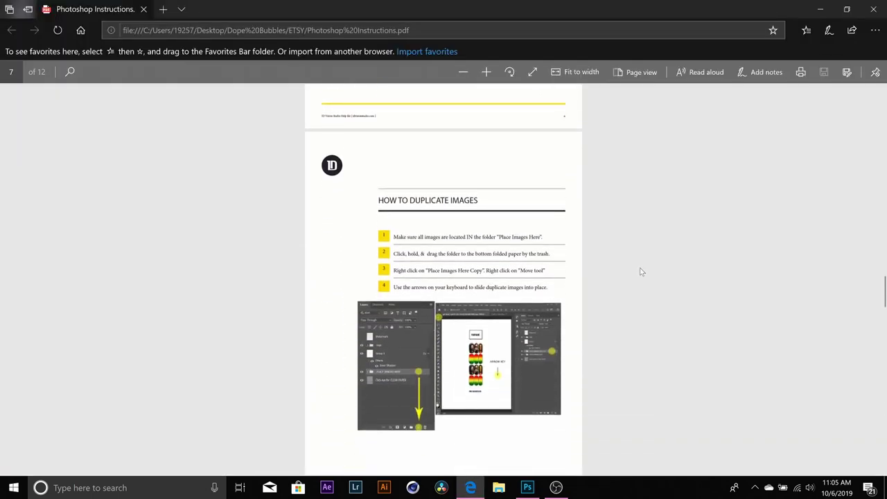
scroll(640, 268, "down", 8)
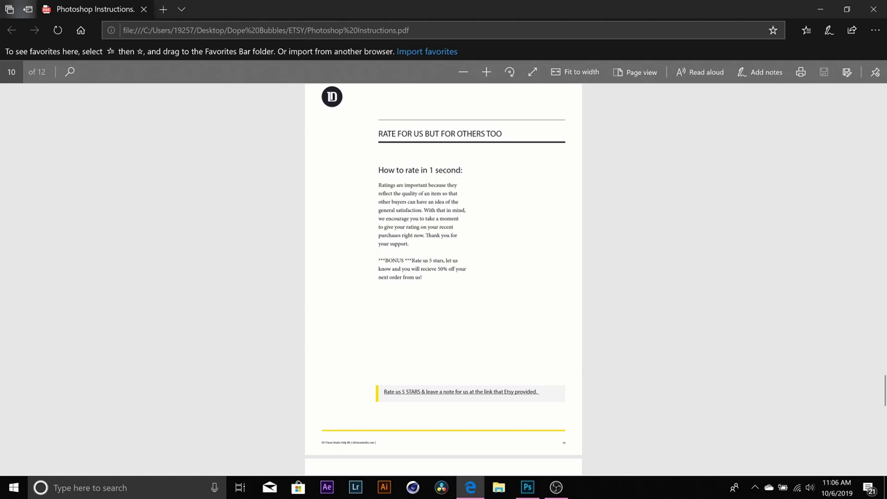
scroll(448, 242, "down", 3)
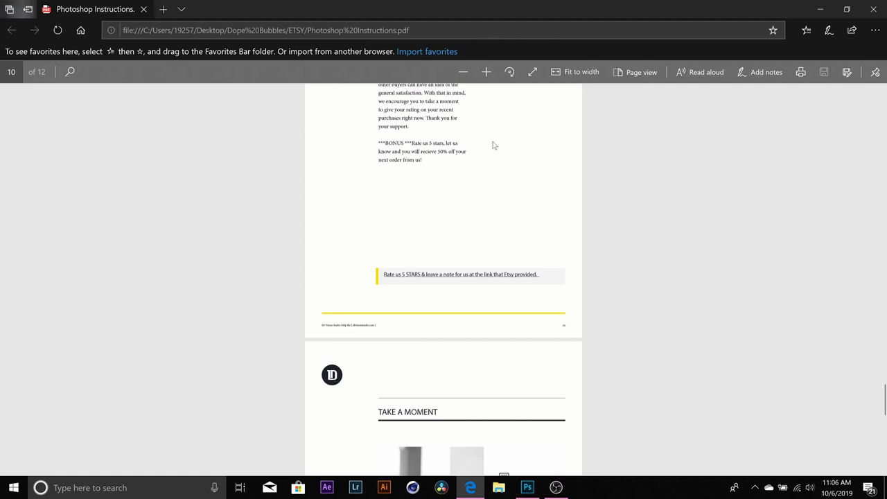
scroll(494, 154, "down", 5)
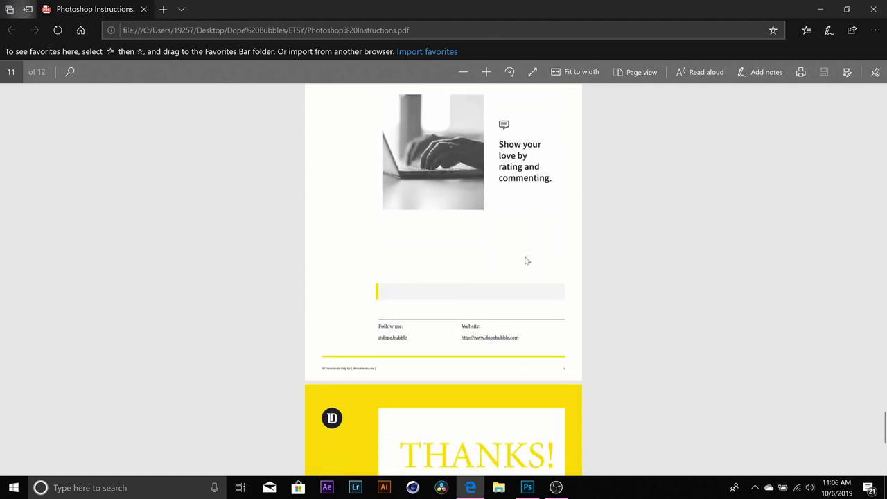
scroll(554, 256, "up", 2)
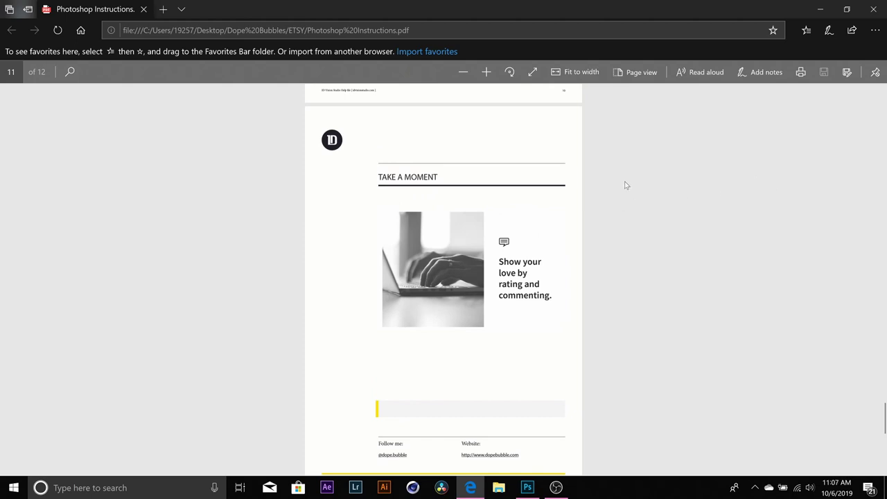
scroll(626, 185, "down", 3)
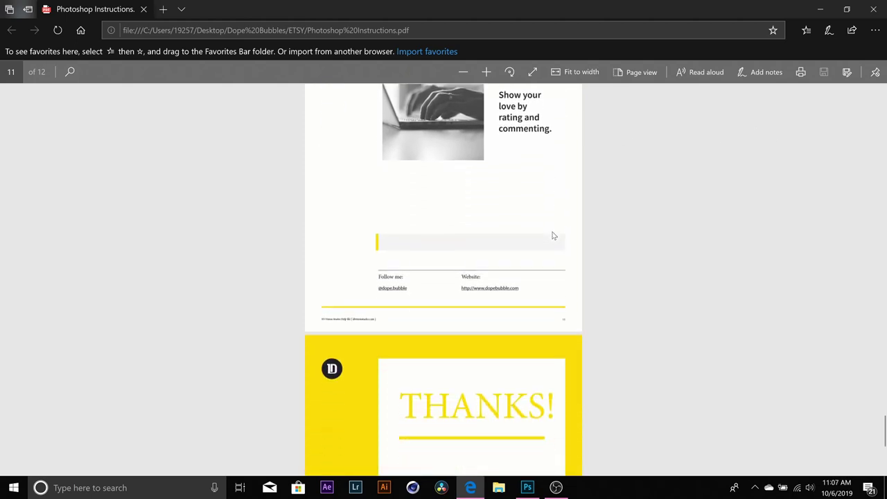
scroll(558, 222, "down", 4)
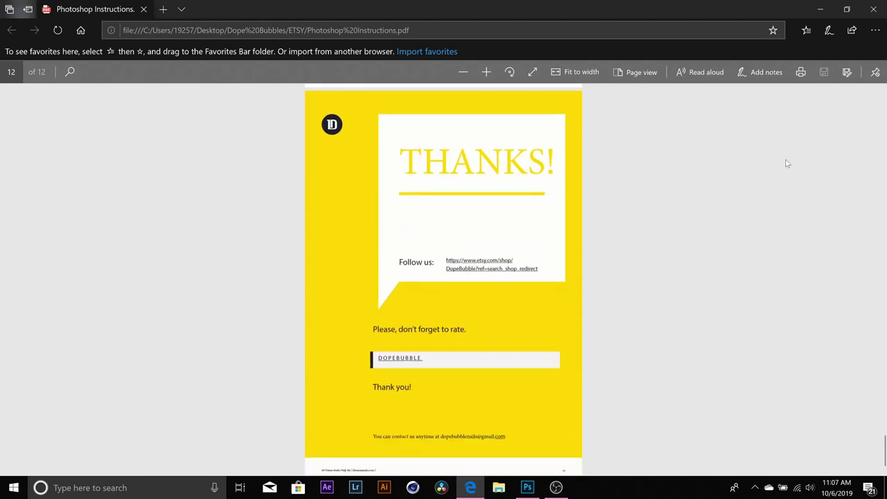